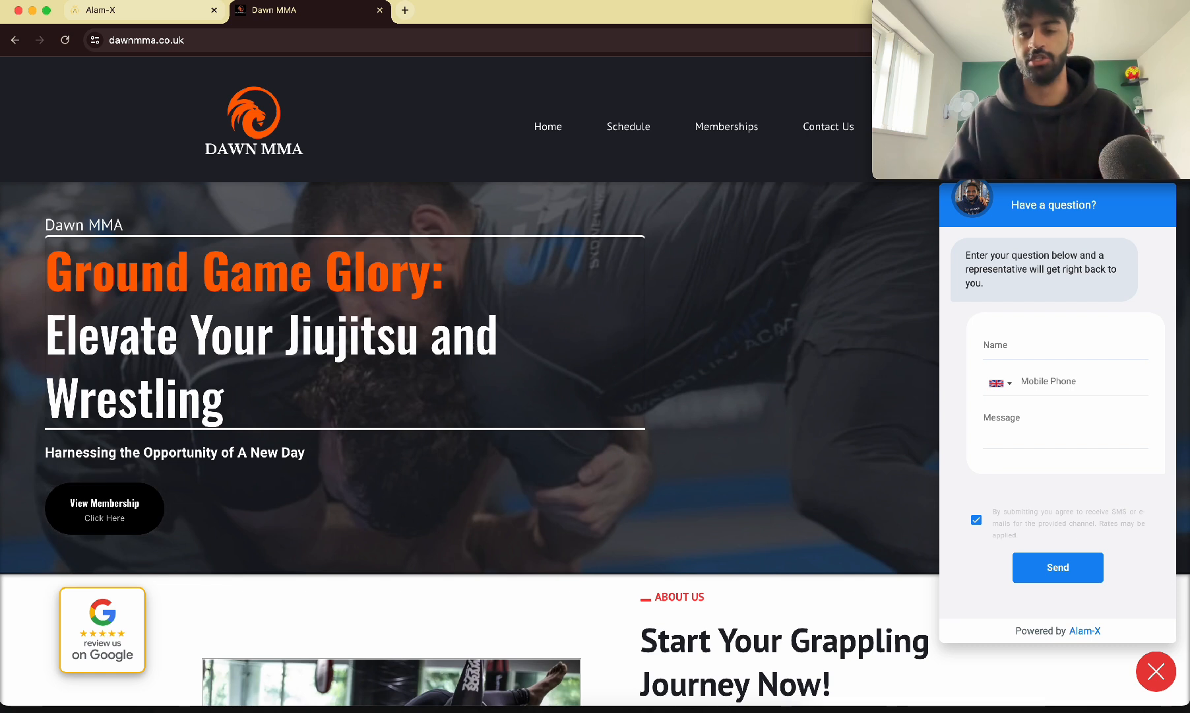
- Close the website's chat window, switch to Alam-X, and create a new chat widget of the SMS / Email chat type
click(1155, 671)
click(165, 10)
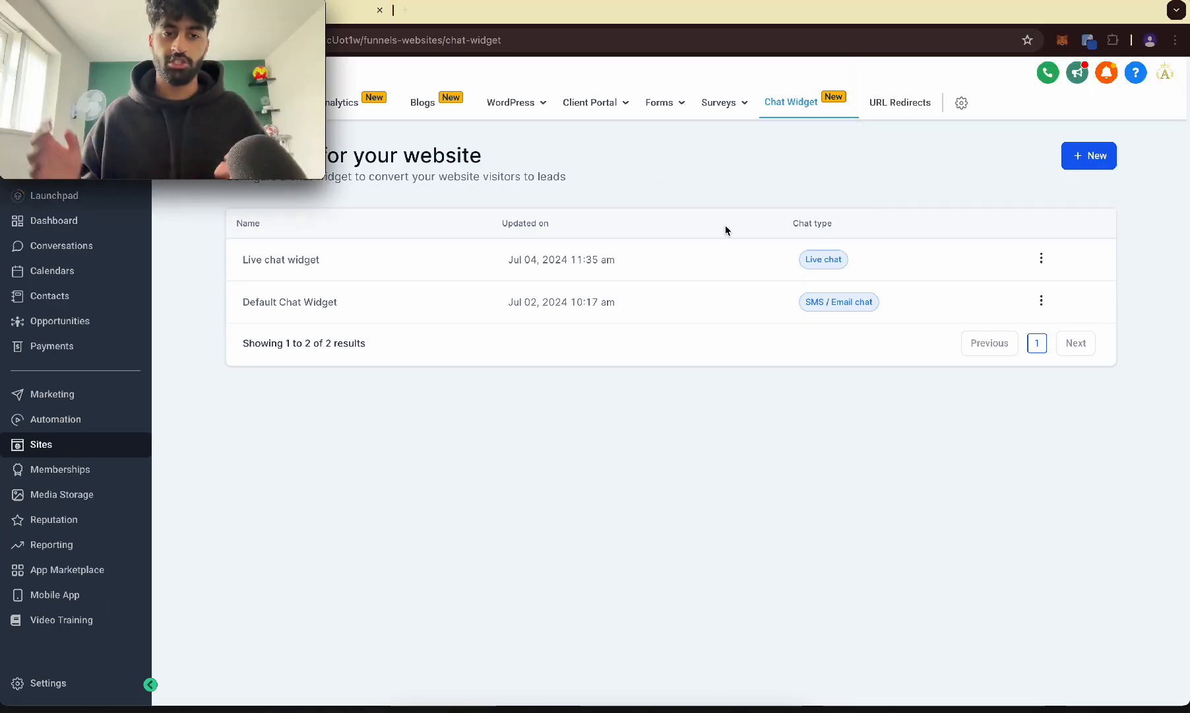
click(1084, 158)
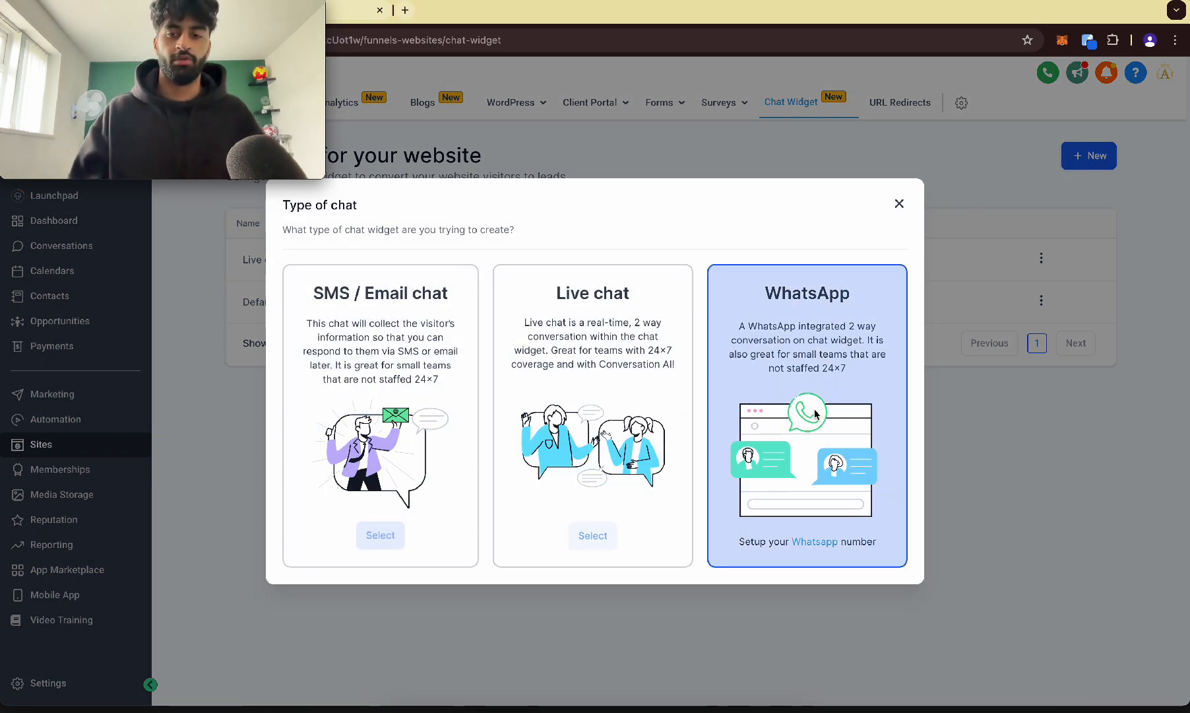
scroll(820, 414, up, 5)
scroll(820, 415, down, 5)
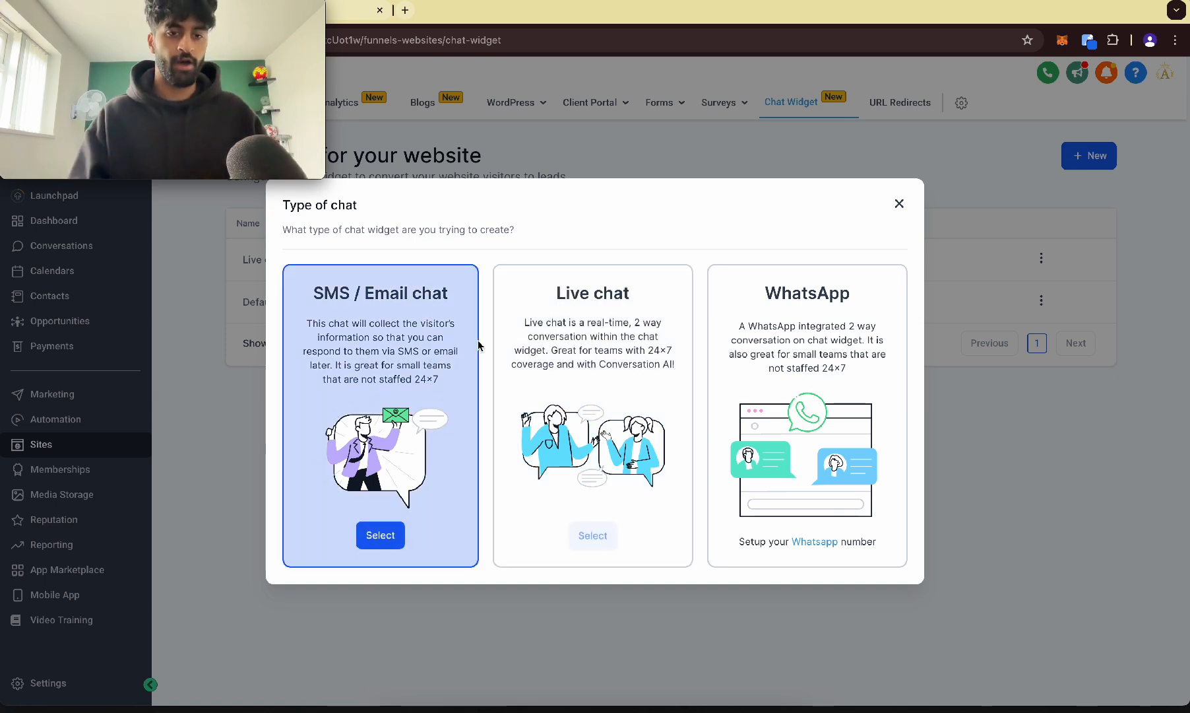
drag(321, 293, 471, 298)
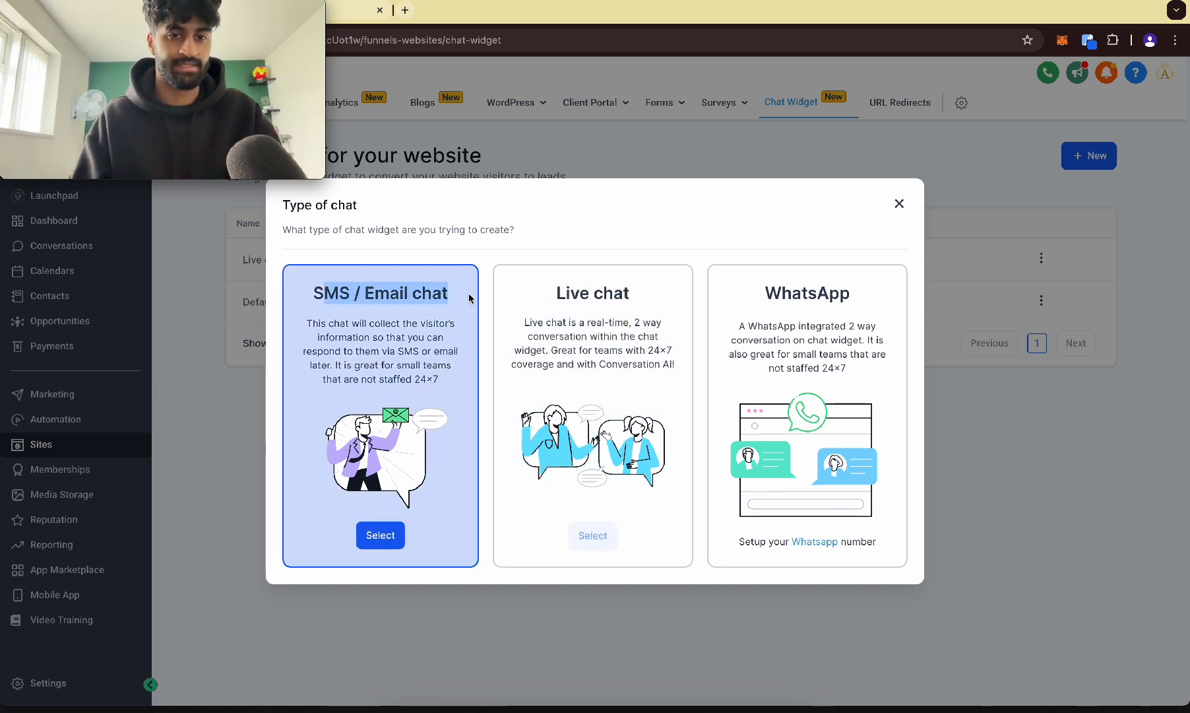
click(382, 535)
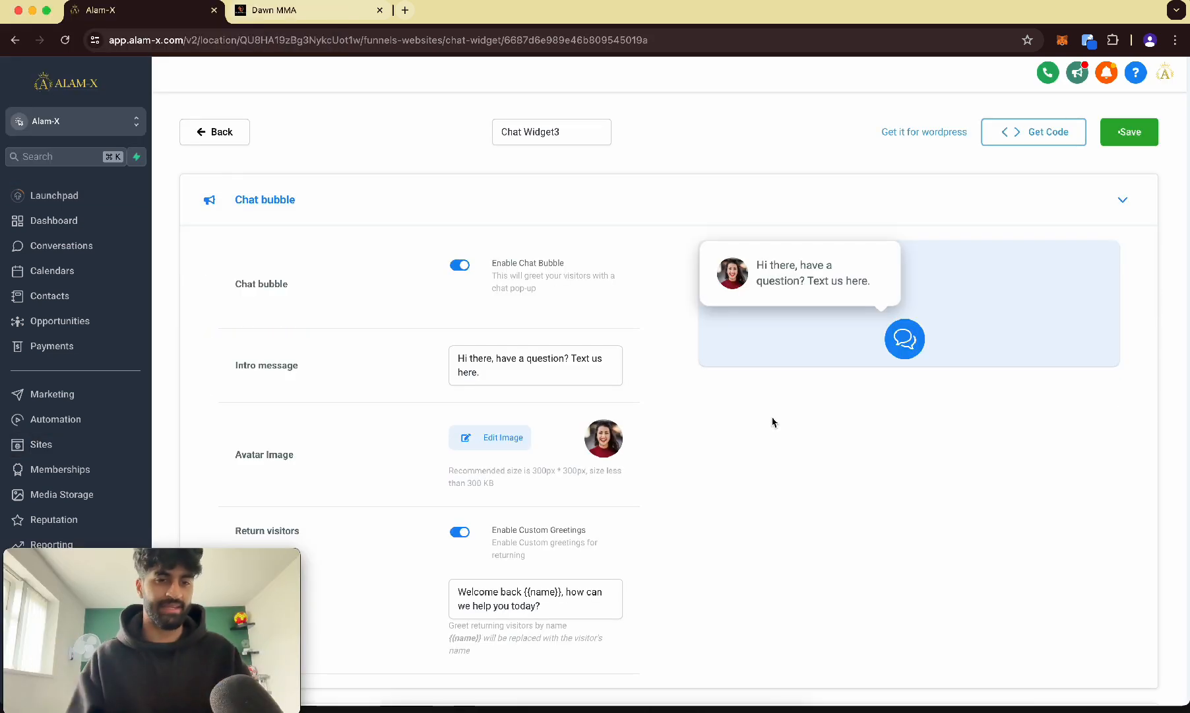
- Send a test enquiry through the Dawn MMA website's chat widget with the name TEST, a mobile number and the message YOUR BUSINESS IS GREAT
click(300, 10)
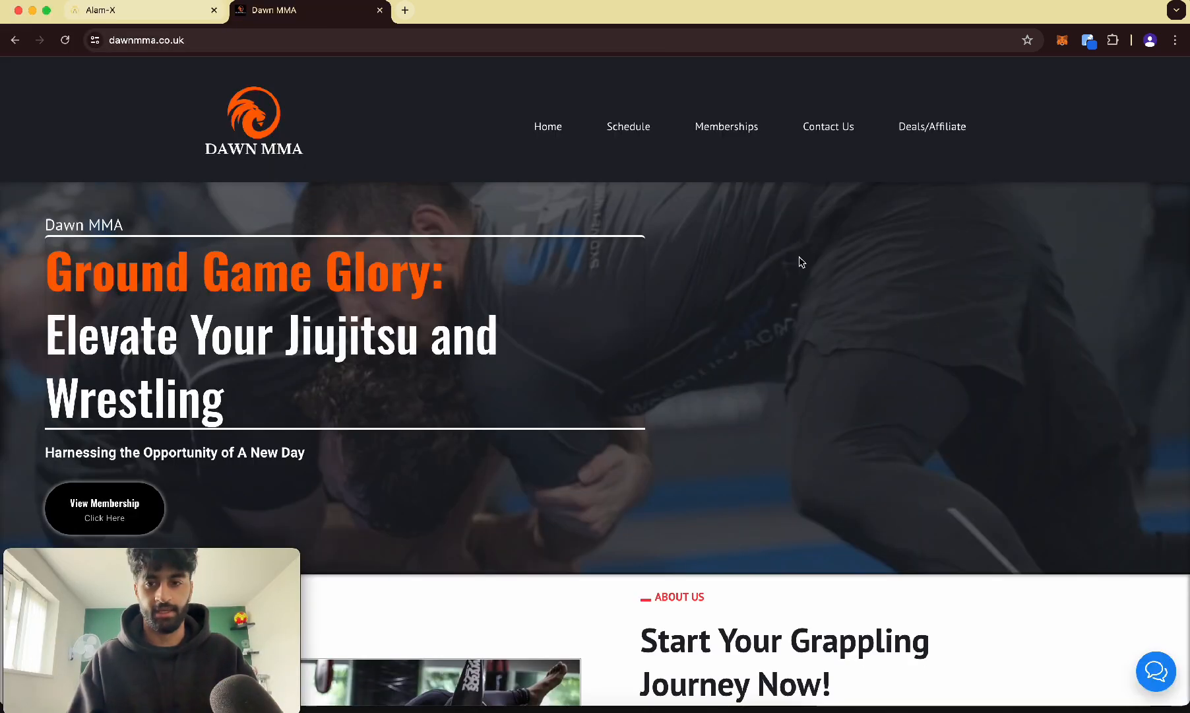
click(1155, 685)
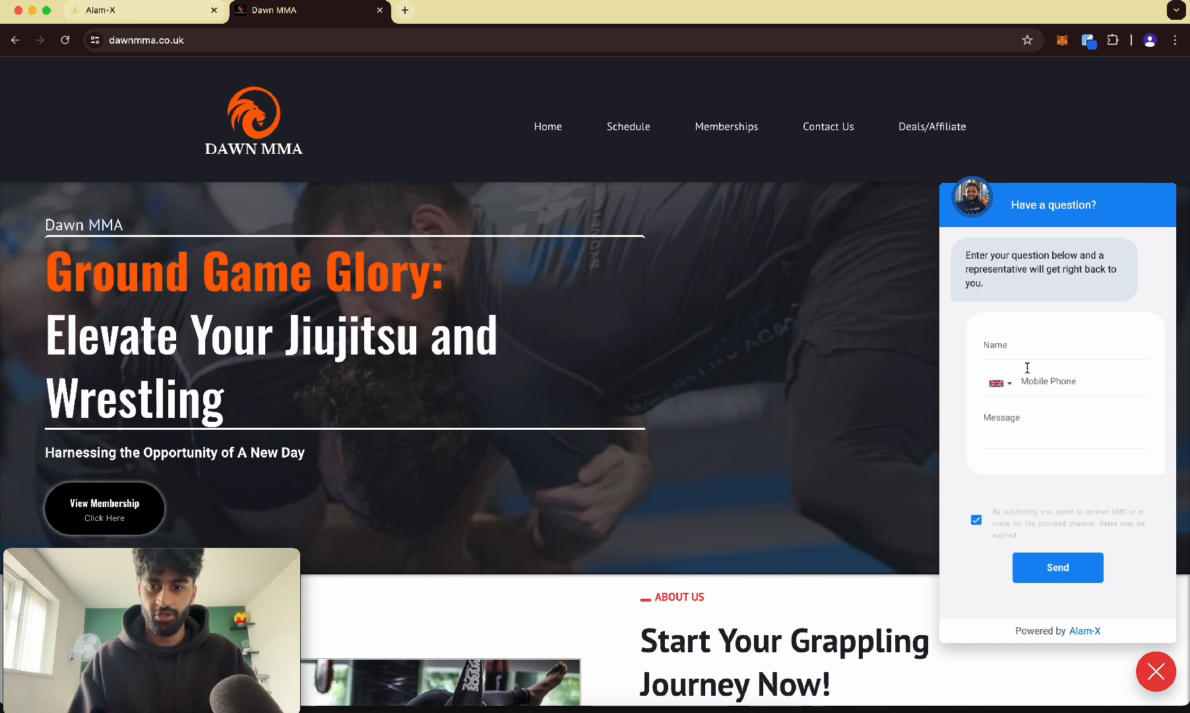
click(1031, 351)
click(1033, 378)
click(1018, 420)
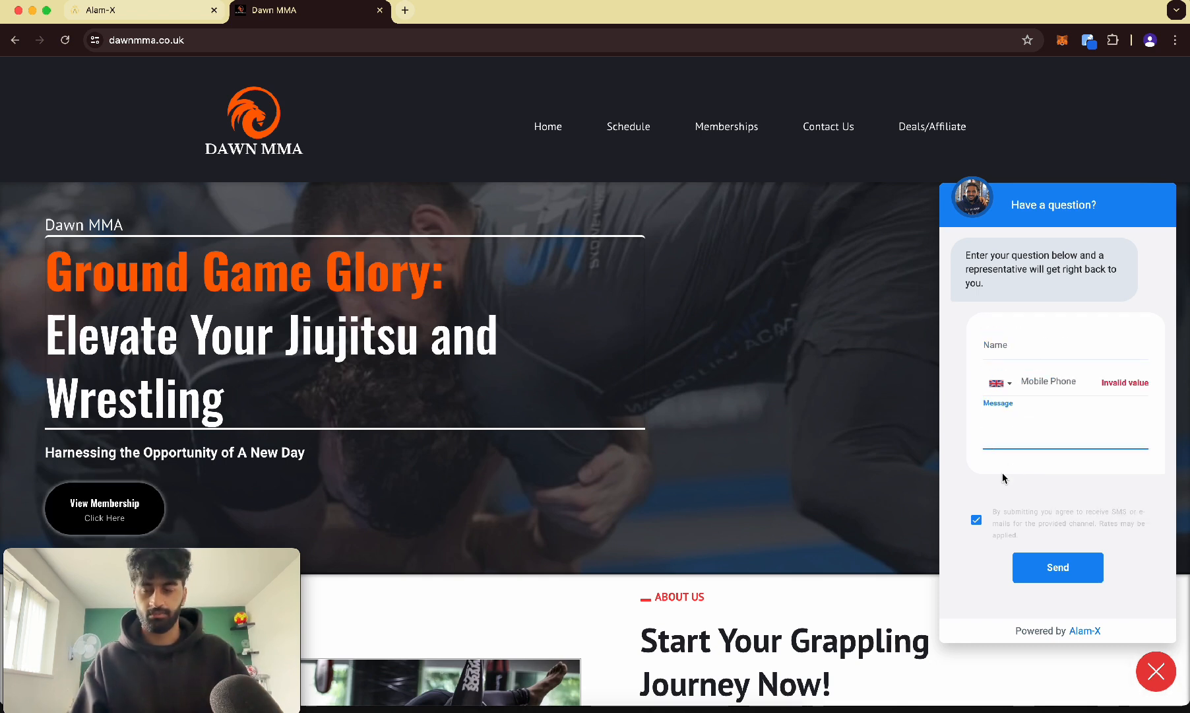
click(1011, 347)
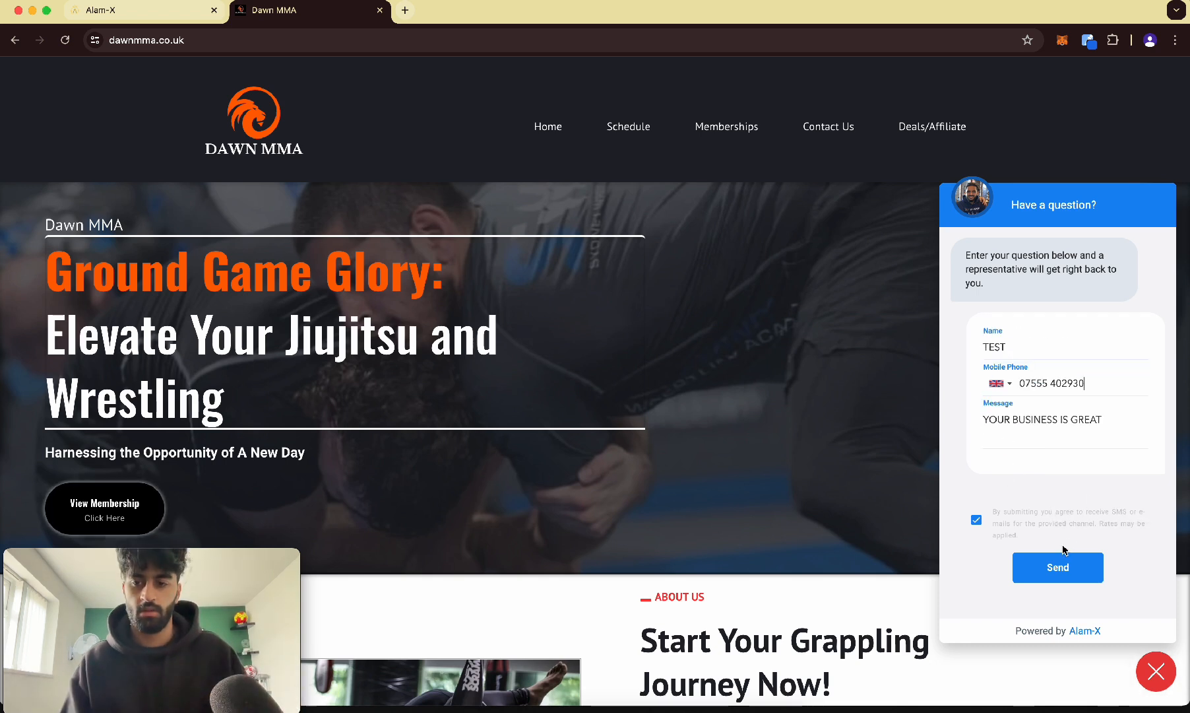
click(1056, 566)
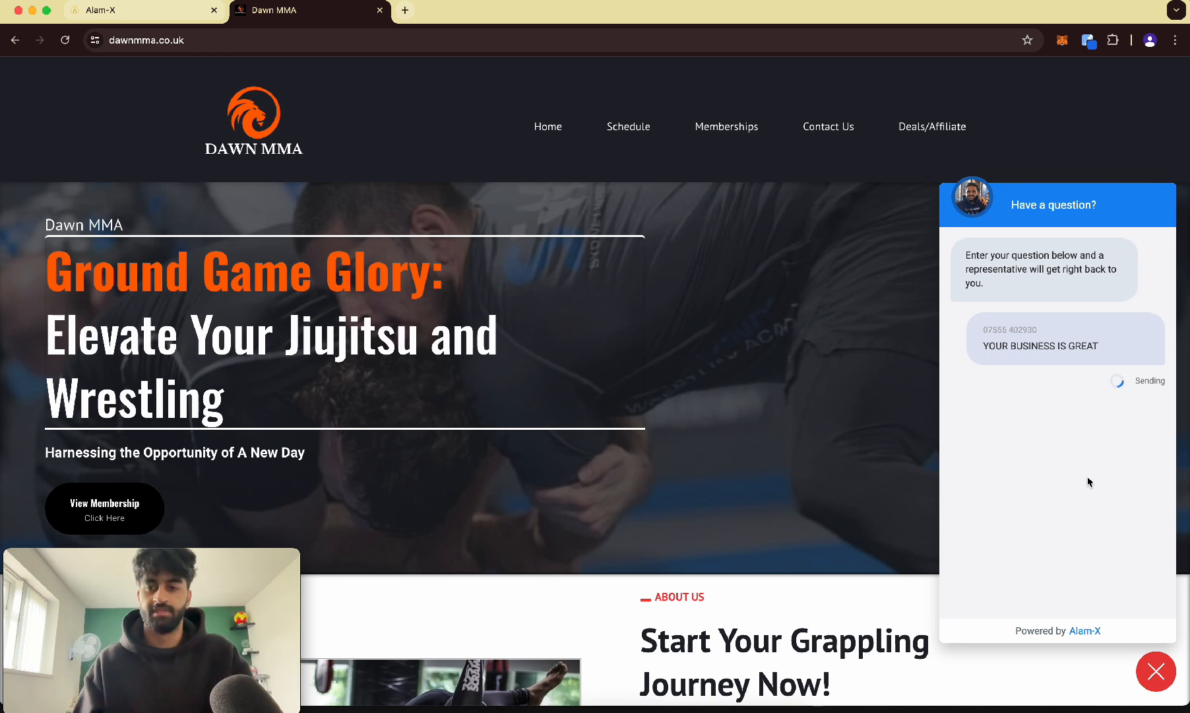
scroll(1081, 453, up, 5)
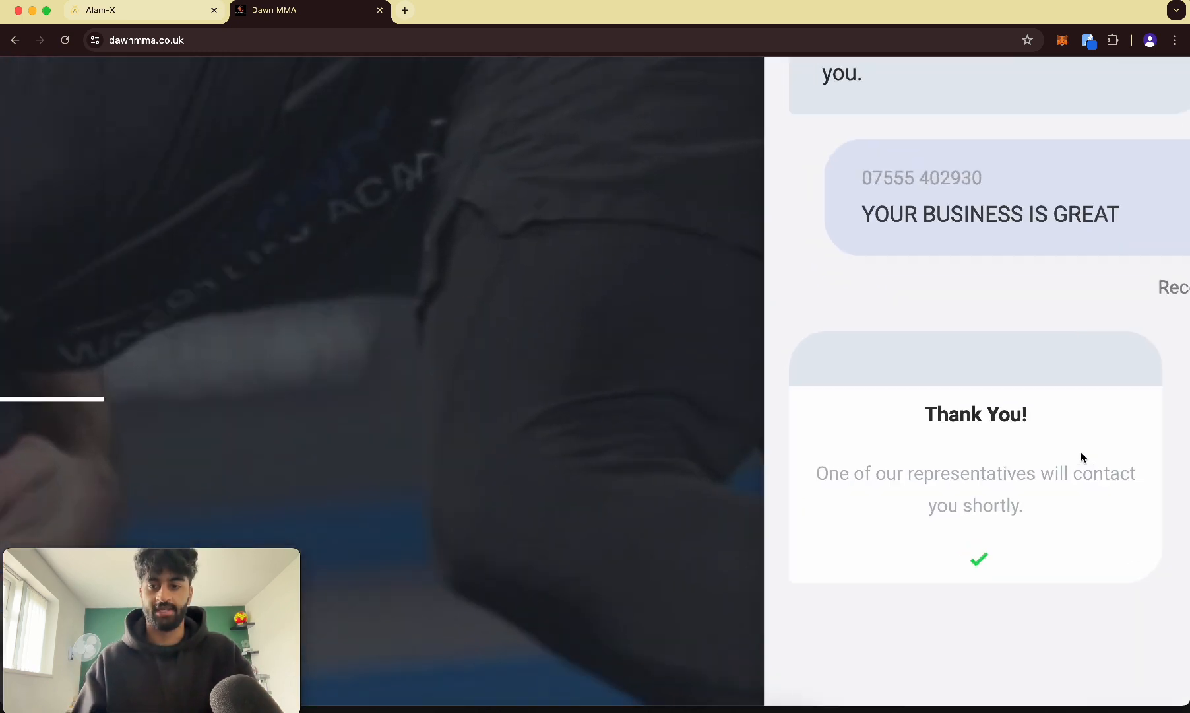
scroll(1082, 453, right, 2)
scroll(1082, 453, up, 3)
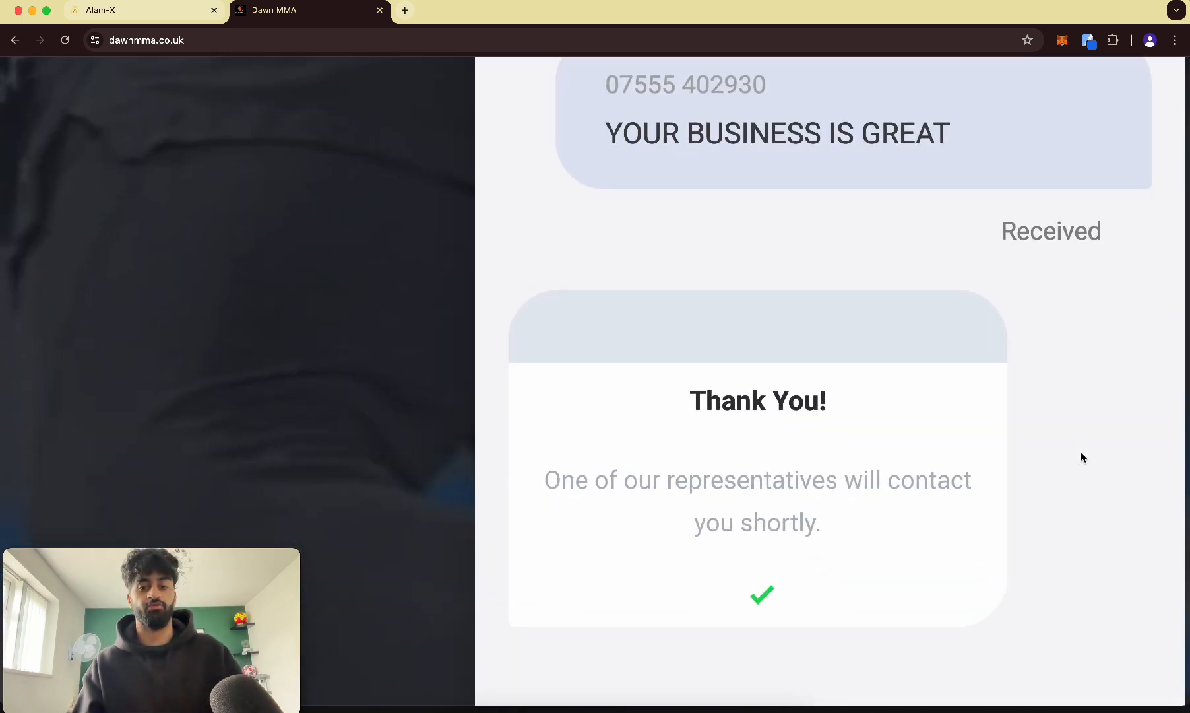
scroll(1081, 452, down, 6)
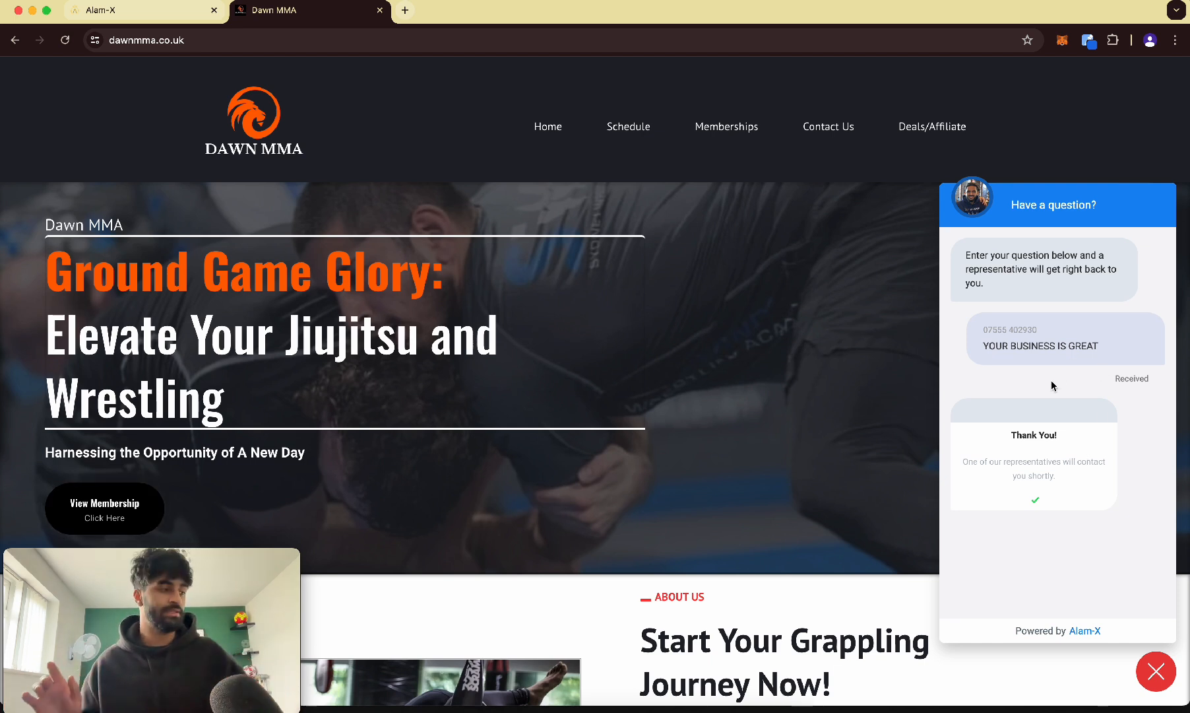
- Switch Alam-X to the Dawn MMA sub-account and open the test enquiry's conversation
click(134, 14)
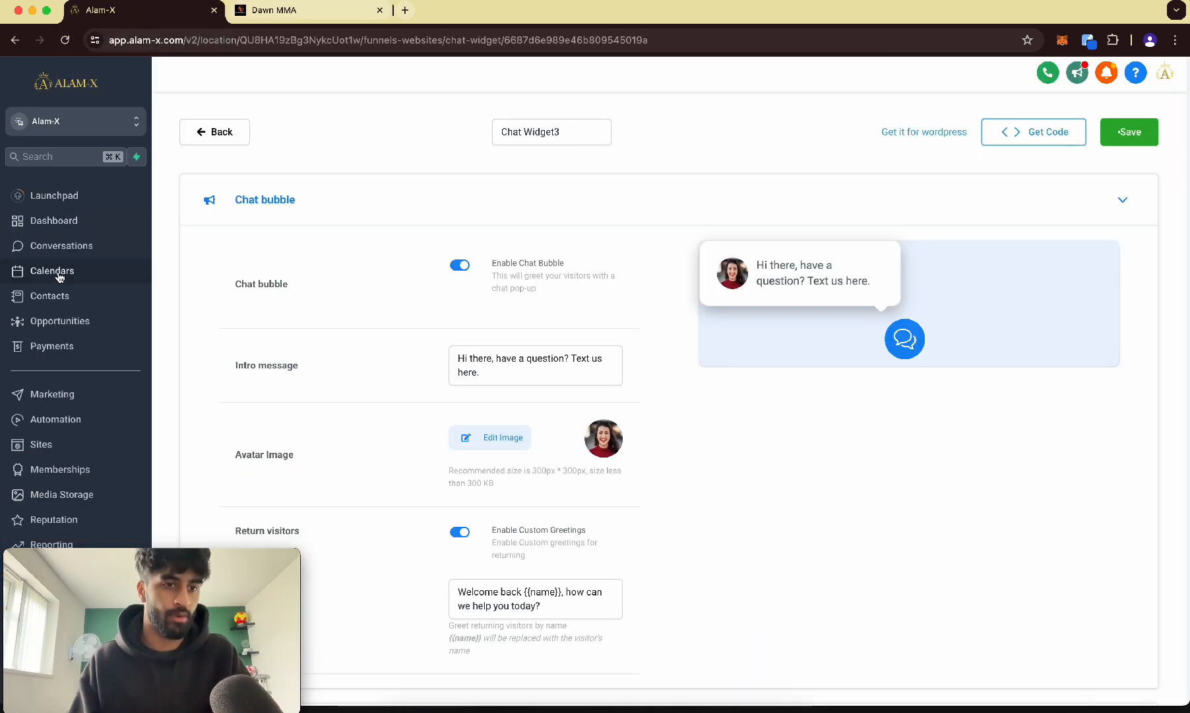
click(66, 131)
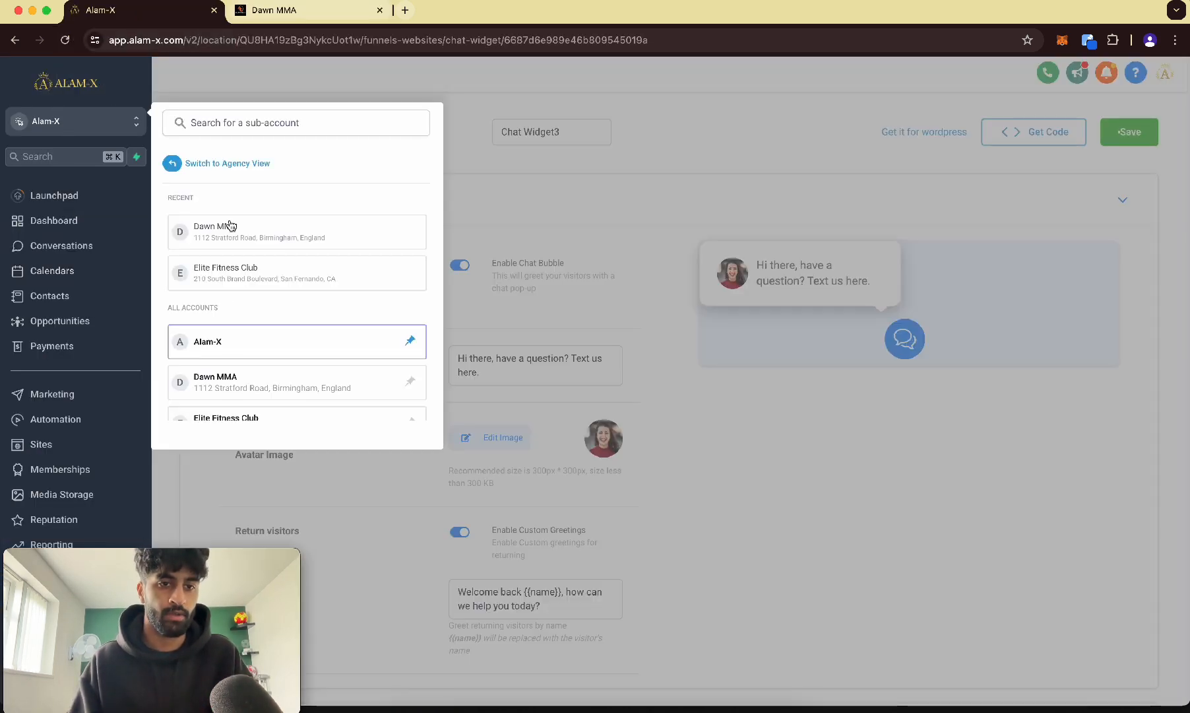
click(229, 226)
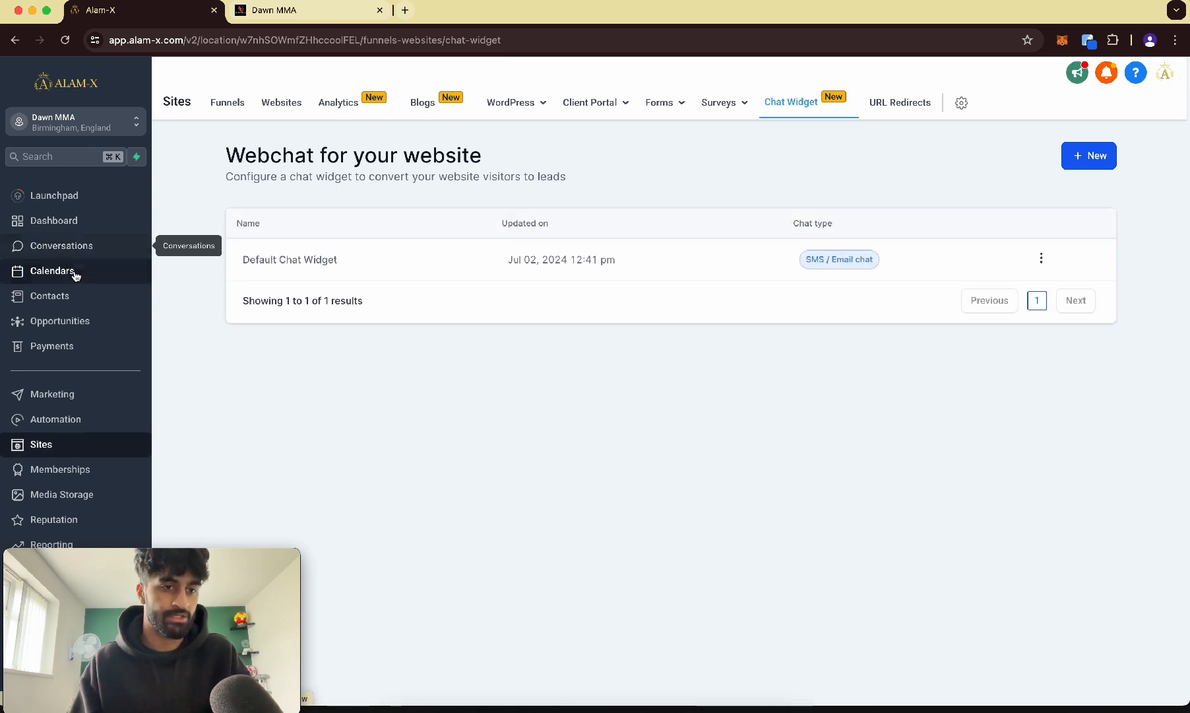
click(64, 286)
click(61, 249)
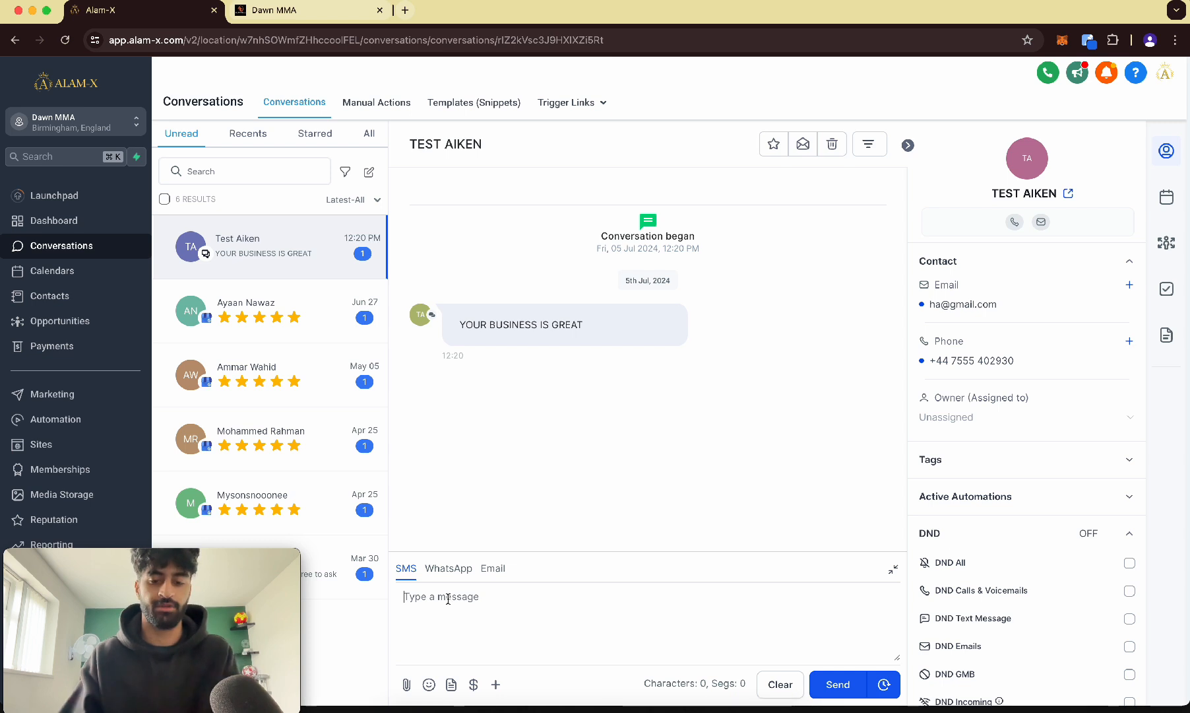
click(448, 599)
text(TH)
key(BackSpace)
key(BackSpace)
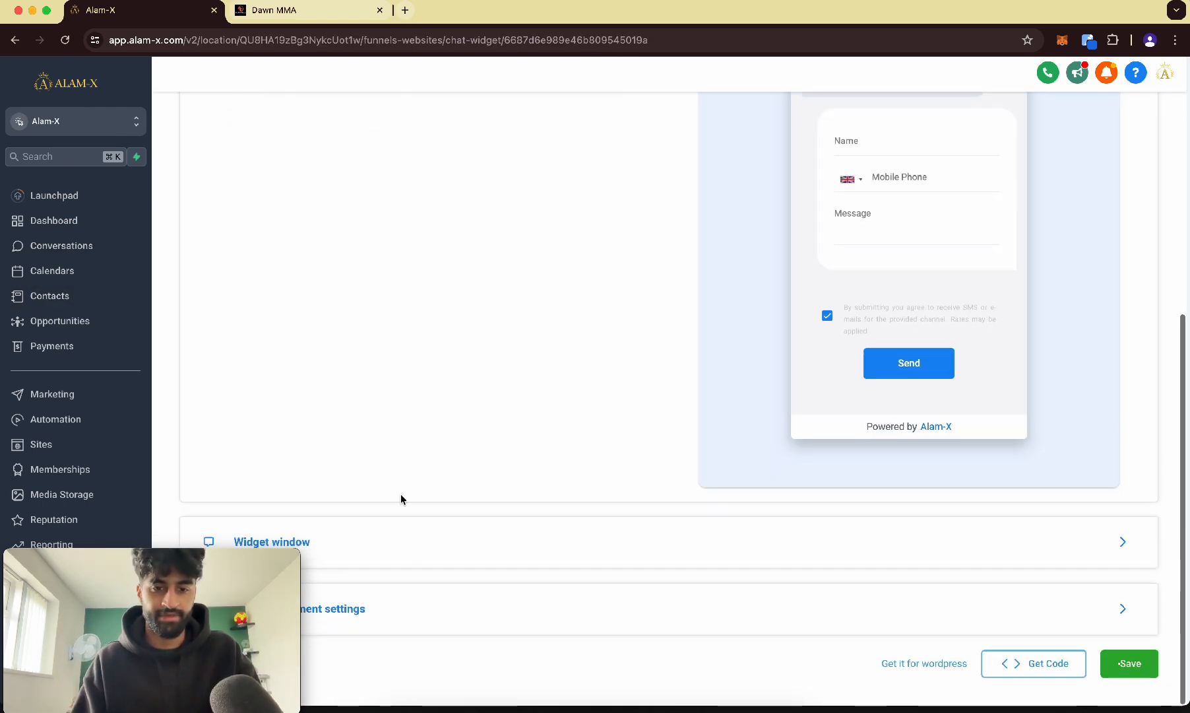
- Review the widget window options and the acknowledgement settings of the new SMS / Email chat widget
click(424, 564)
scroll(427, 581, down, 5)
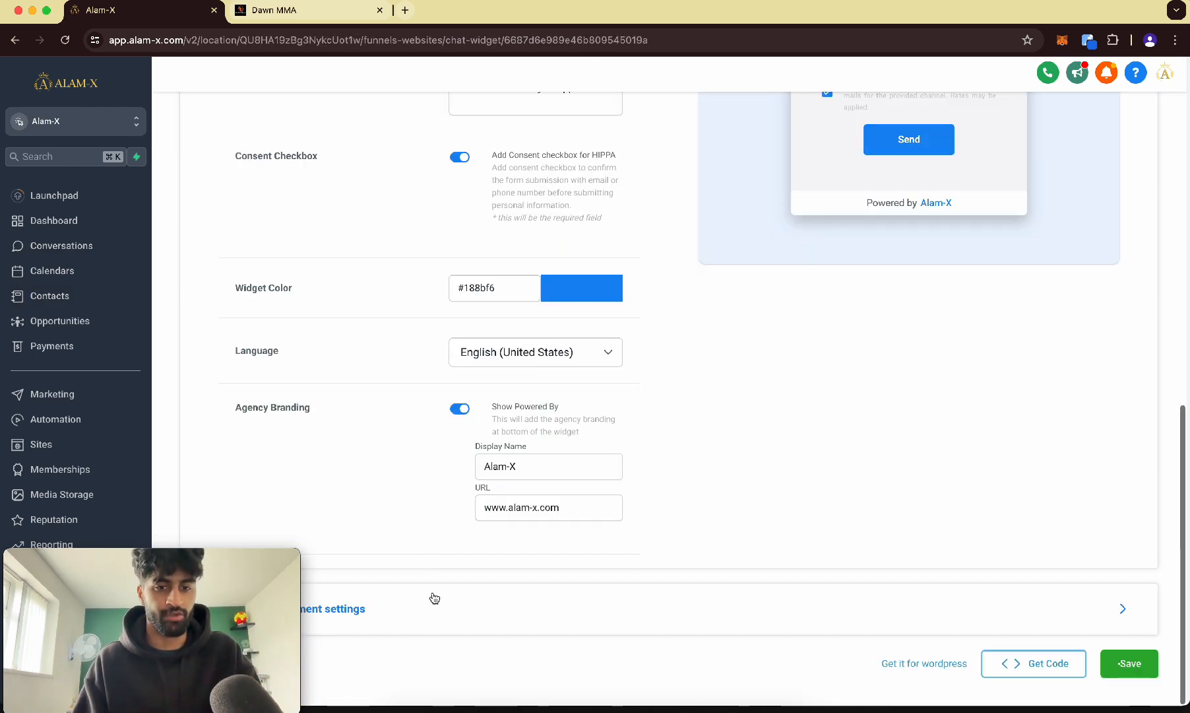
click(432, 600)
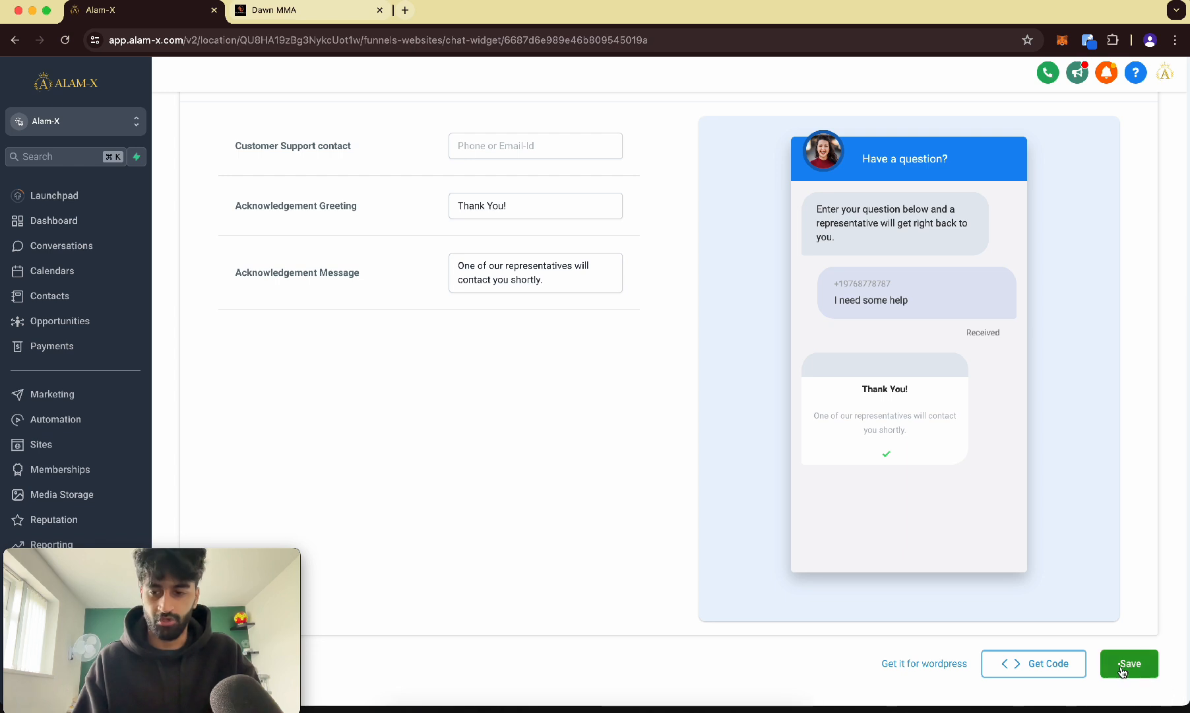
scroll(1121, 672, up, 5)
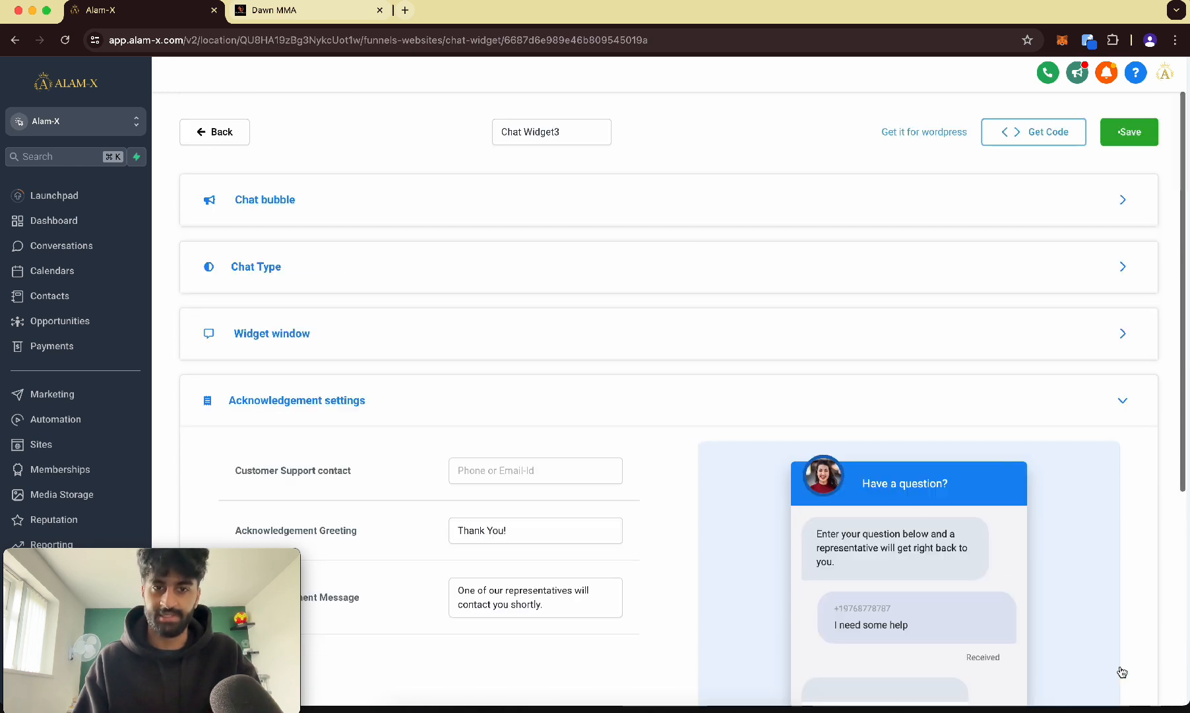
- Open the settings of the Alam-X website and examine which chat widgets can be assigned to it
click(222, 132)
click(281, 106)
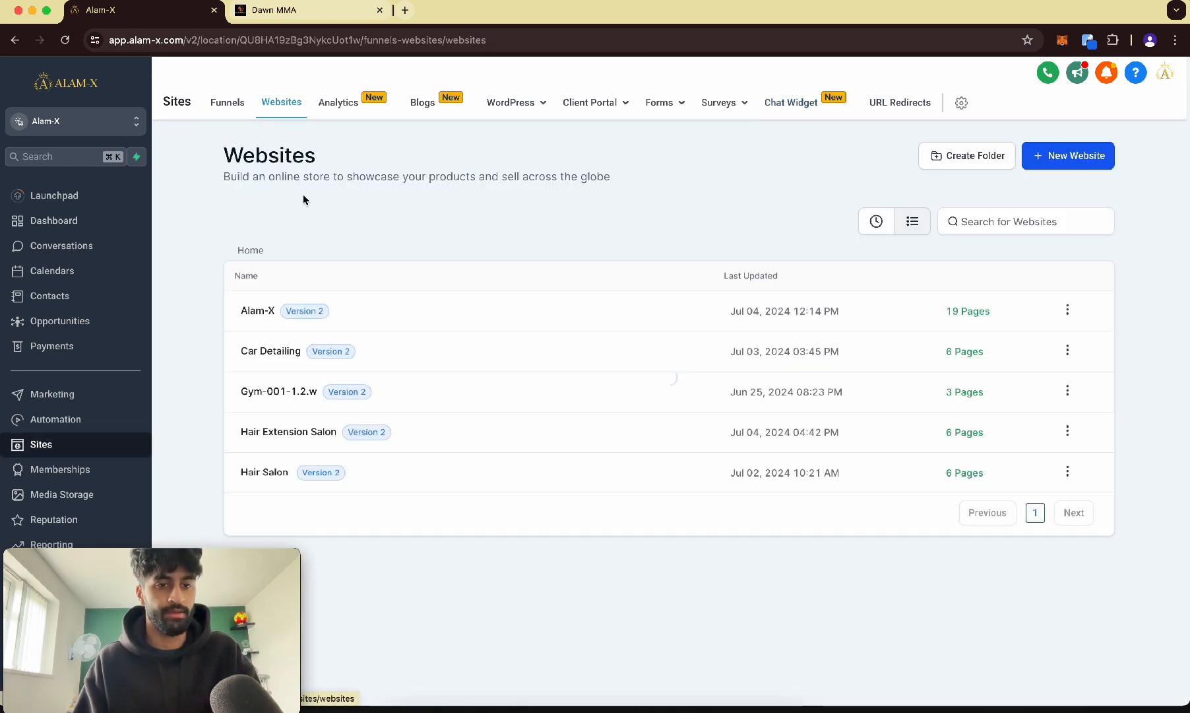
click(256, 313)
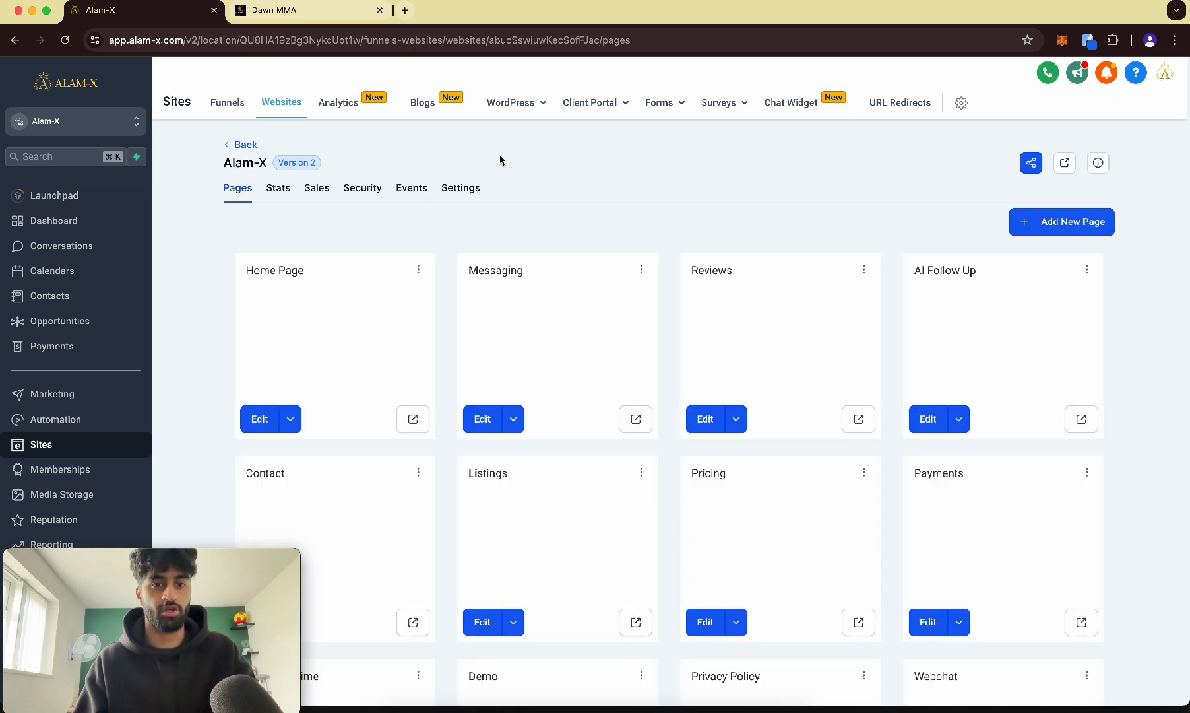
click(461, 188)
scroll(491, 415, down, 3)
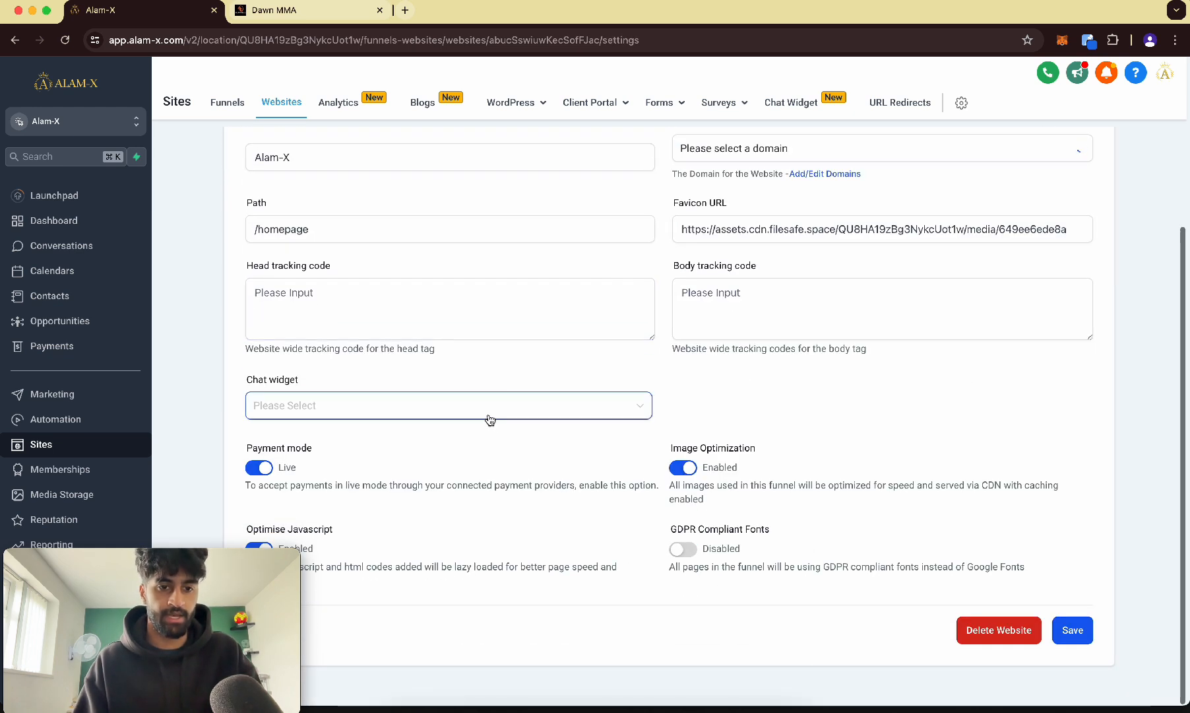
click(399, 404)
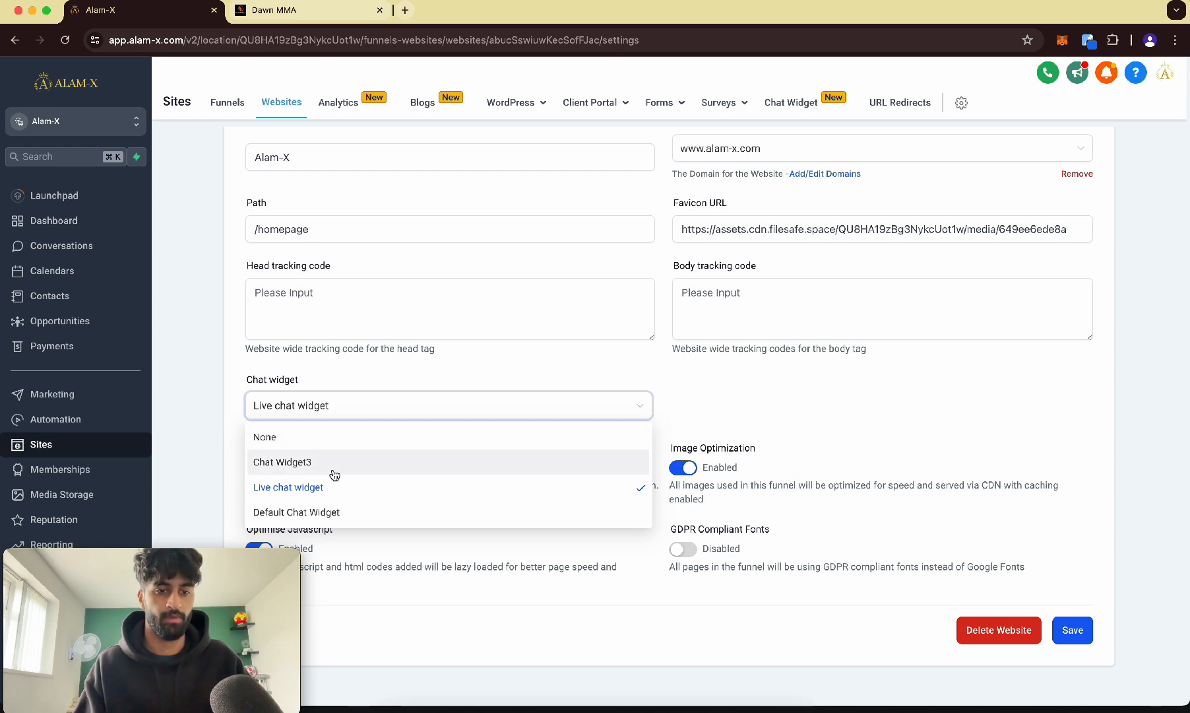
scroll(335, 475, up, 5)
scroll(334, 475, down, 1)
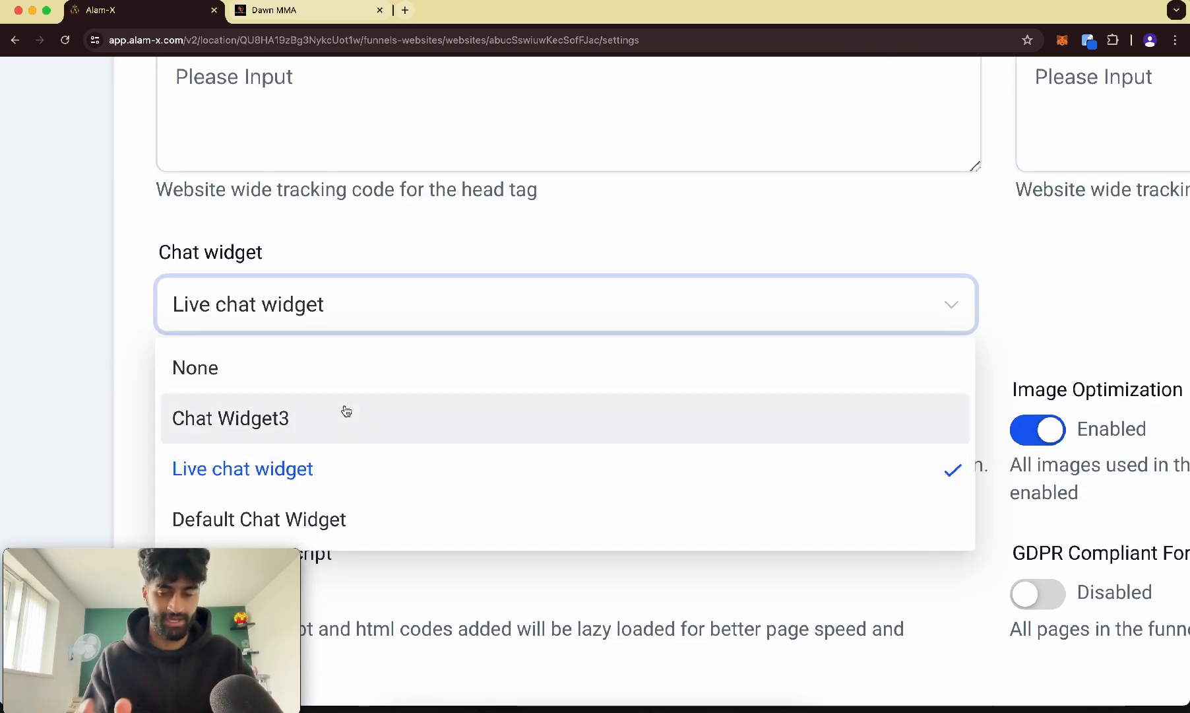
scroll(342, 412, down, 5)
scroll(347, 411, down, 1)
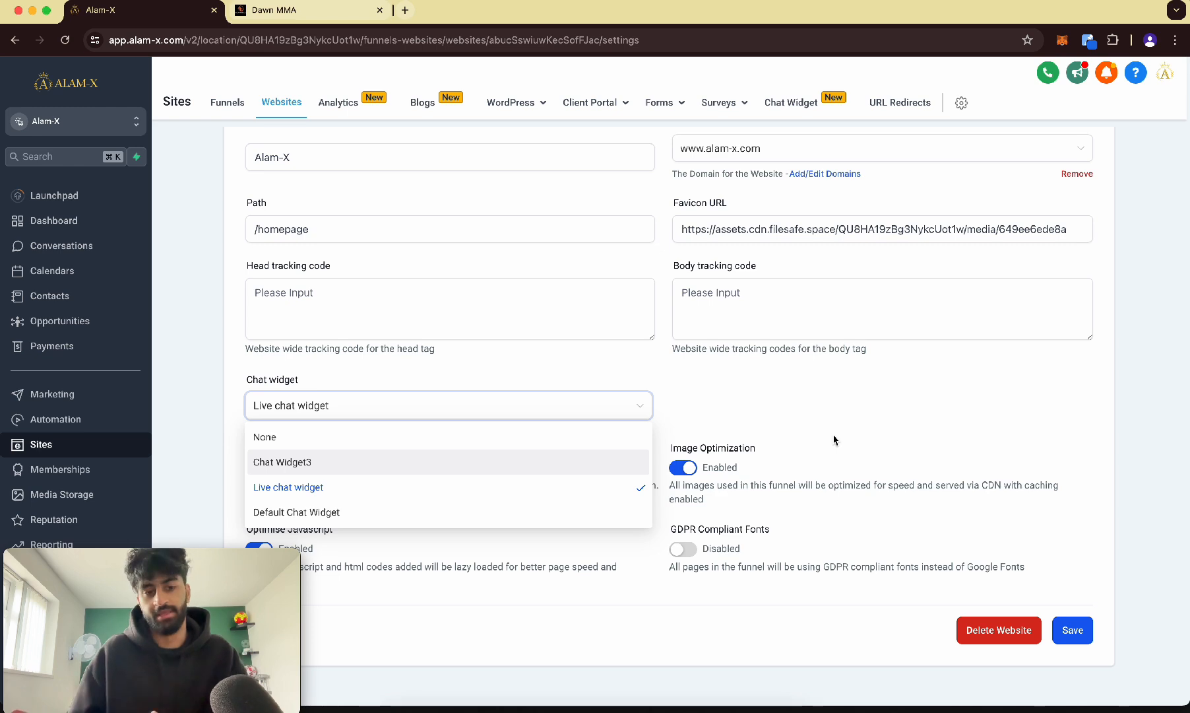
- Return to the chat widget list and create another widget of the Live chat type
click(791, 102)
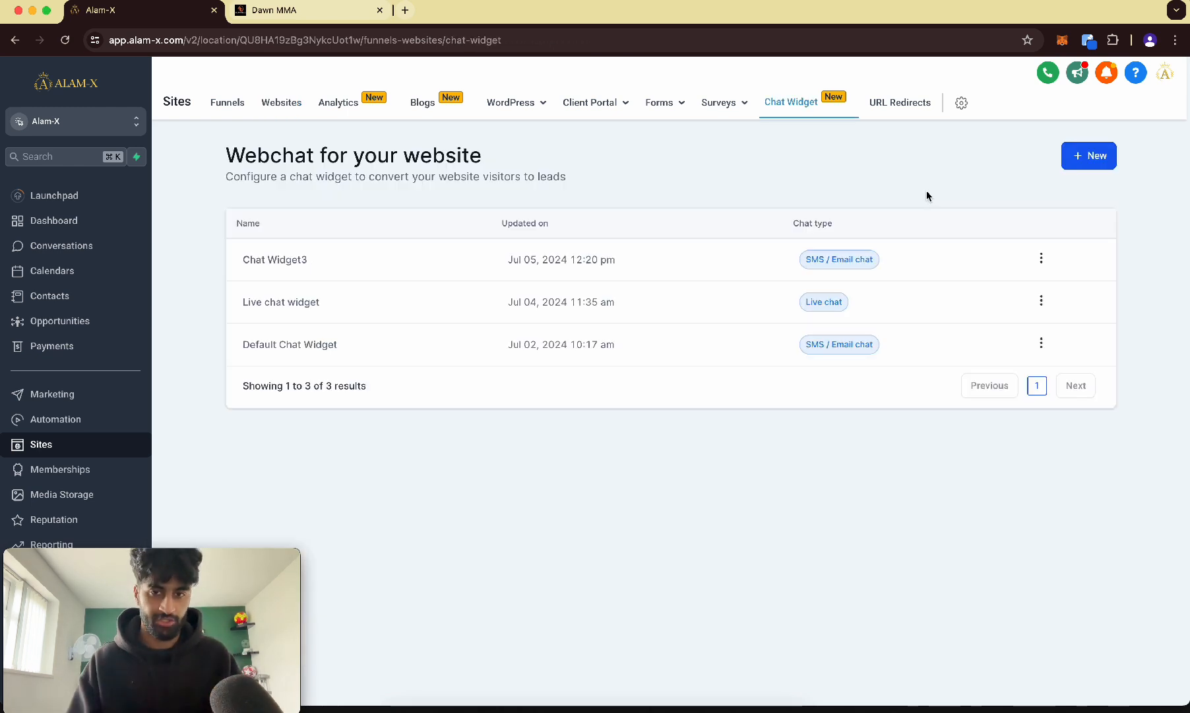
click(1077, 157)
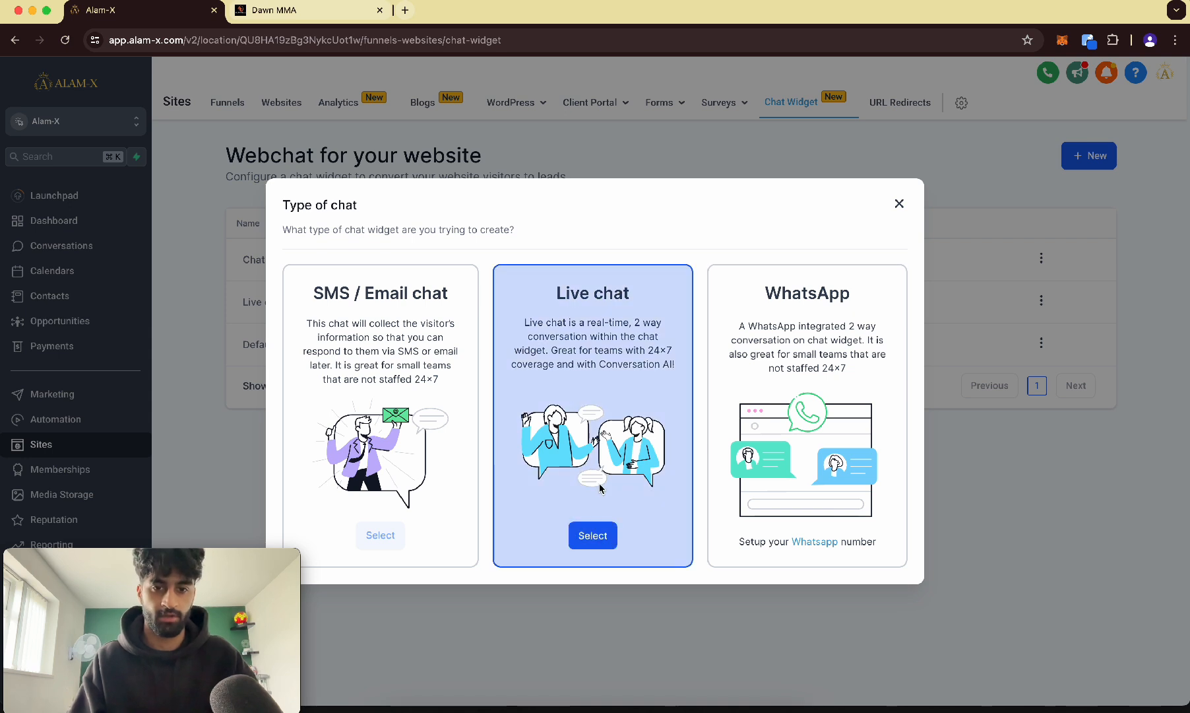
click(600, 533)
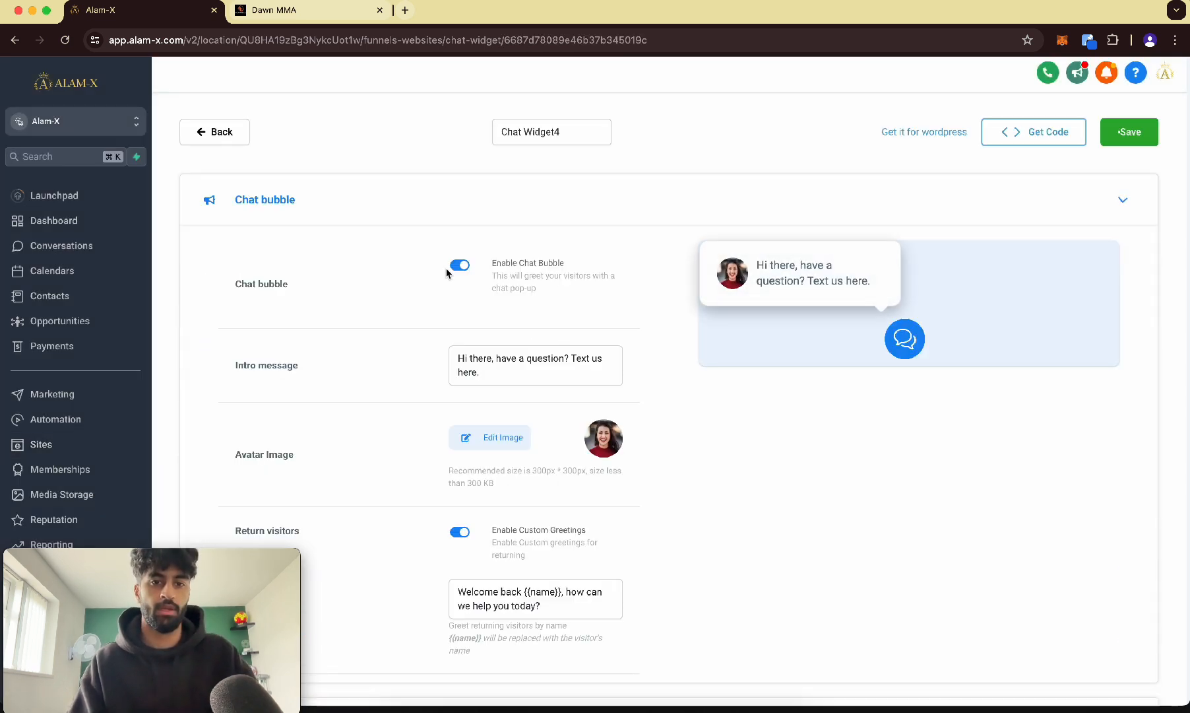
triple_click(536, 126)
scroll(590, 194, down, 4)
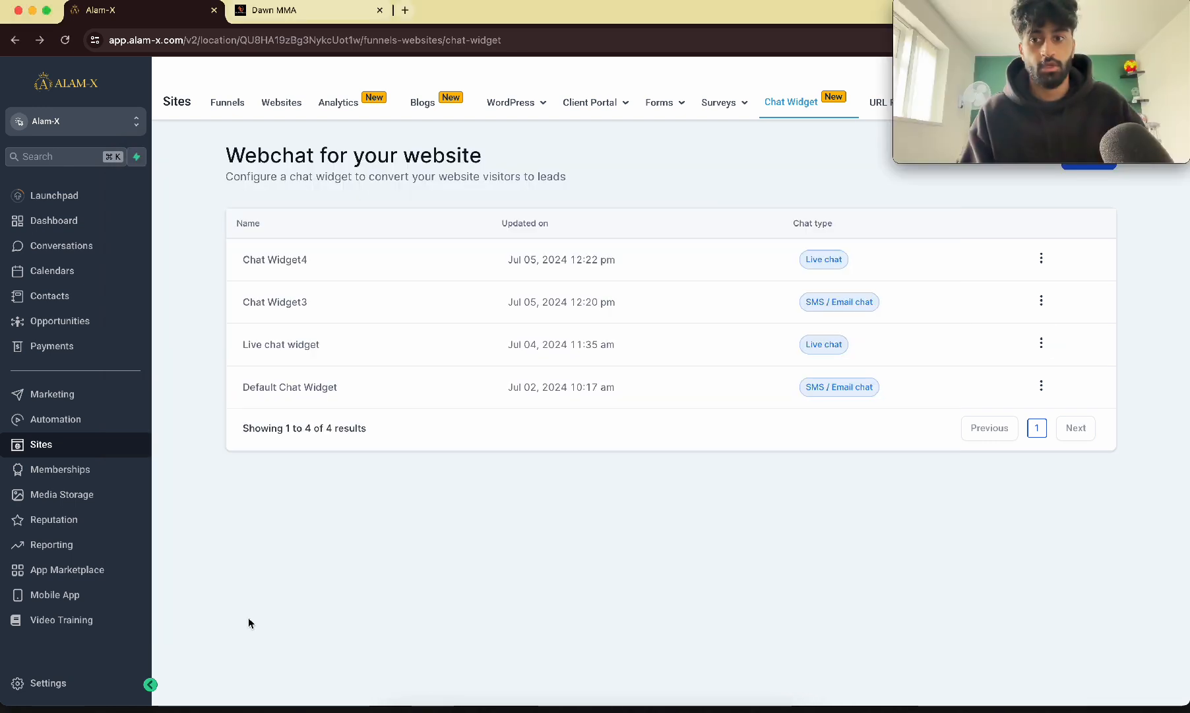
- Open the Conversation AI bot settings and examine the list of supported channels
click(45, 690)
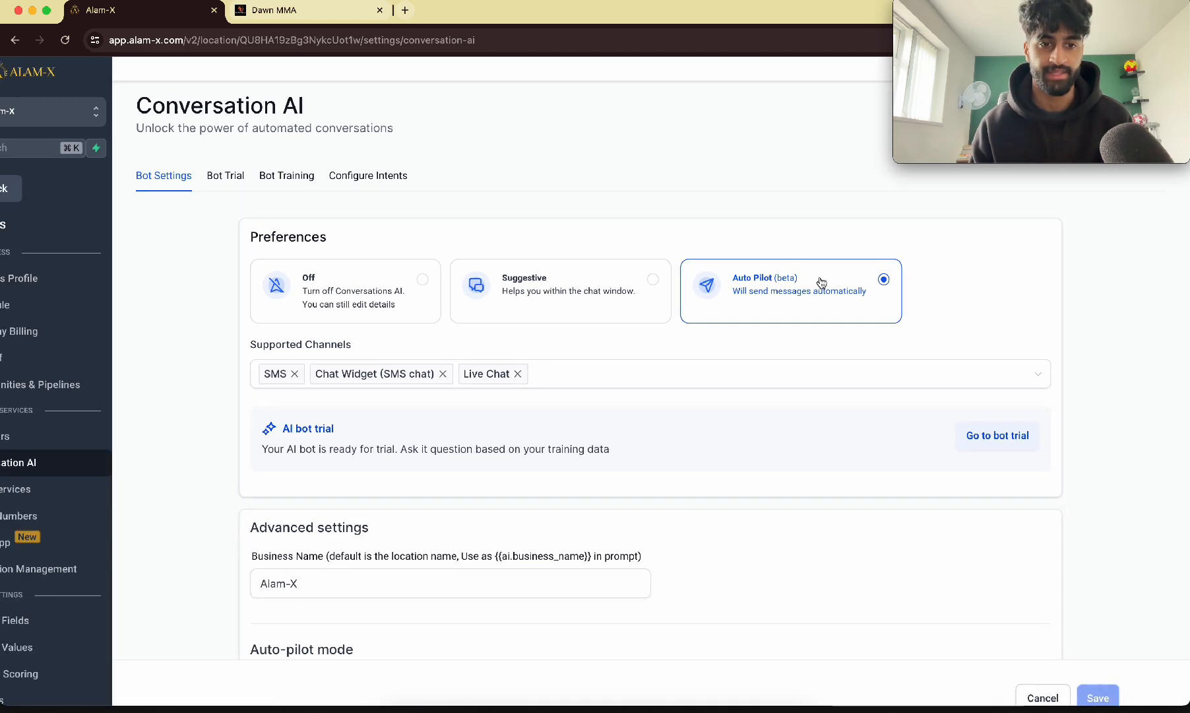
scroll(777, 294, up, 2)
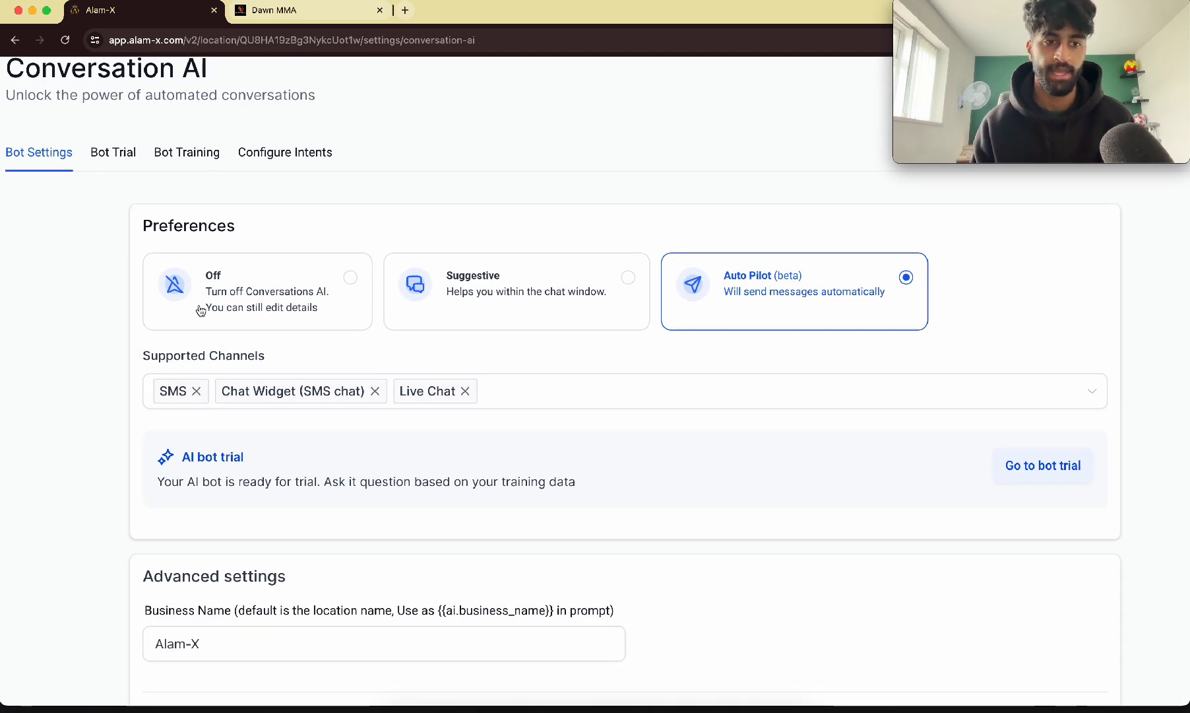
double_click(158, 356)
triple_click(158, 356)
click(188, 355)
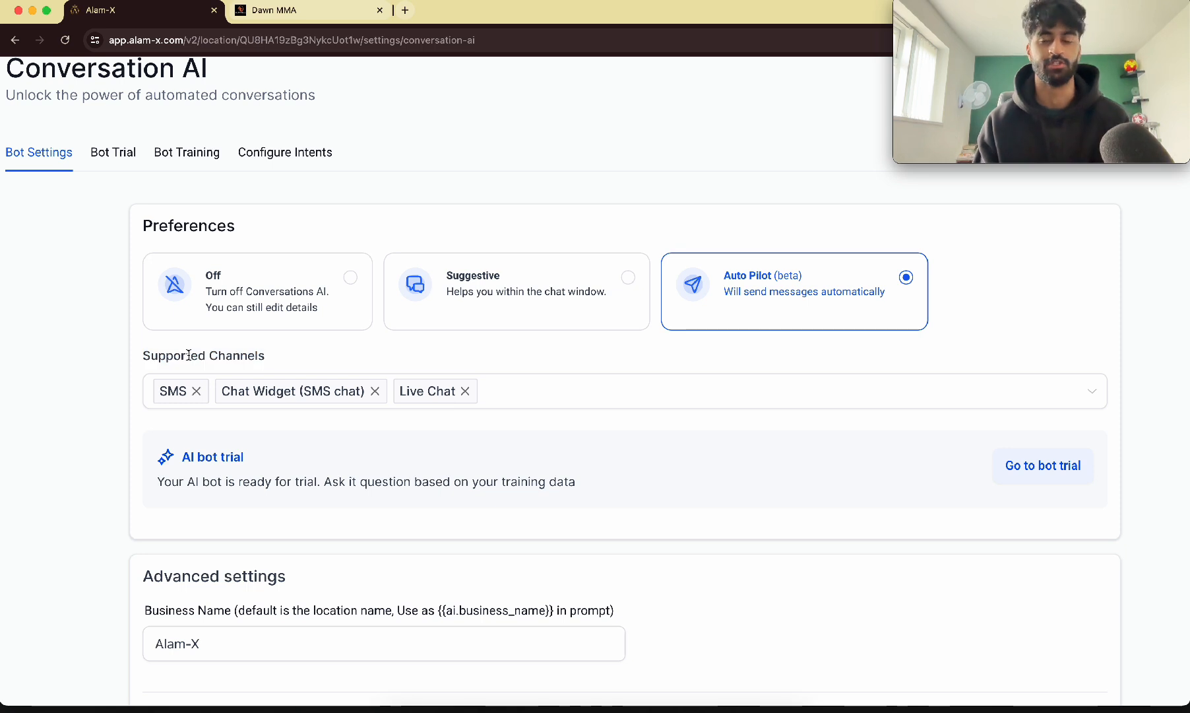
click(539, 389)
scroll(232, 577, down, 2)
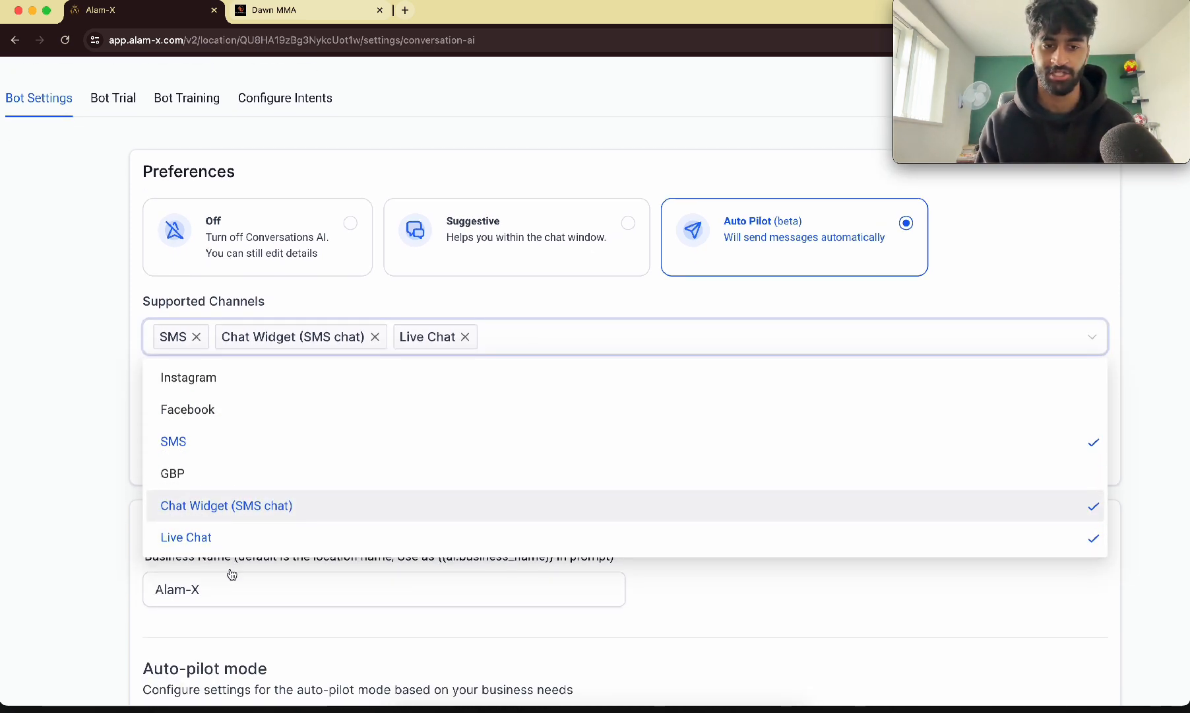
- Close the supported channels list and review the bot's business name, auto-pilot mode and pricing settings
click(111, 356)
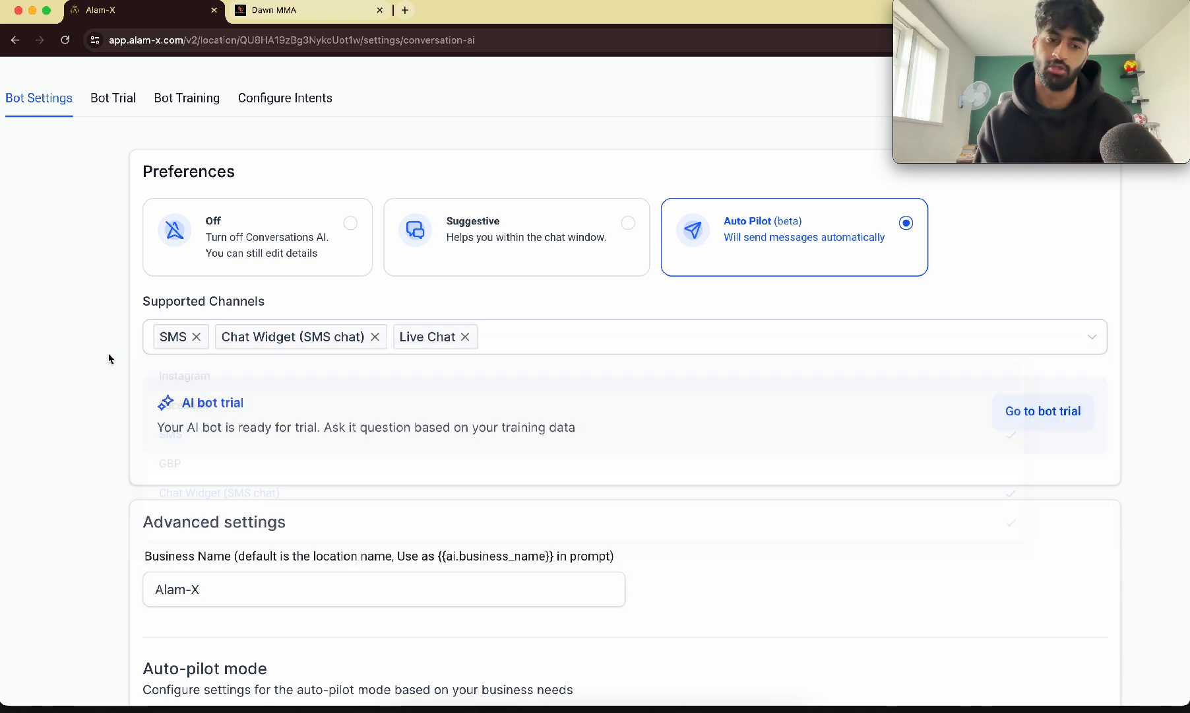
scroll(112, 356, down, 5)
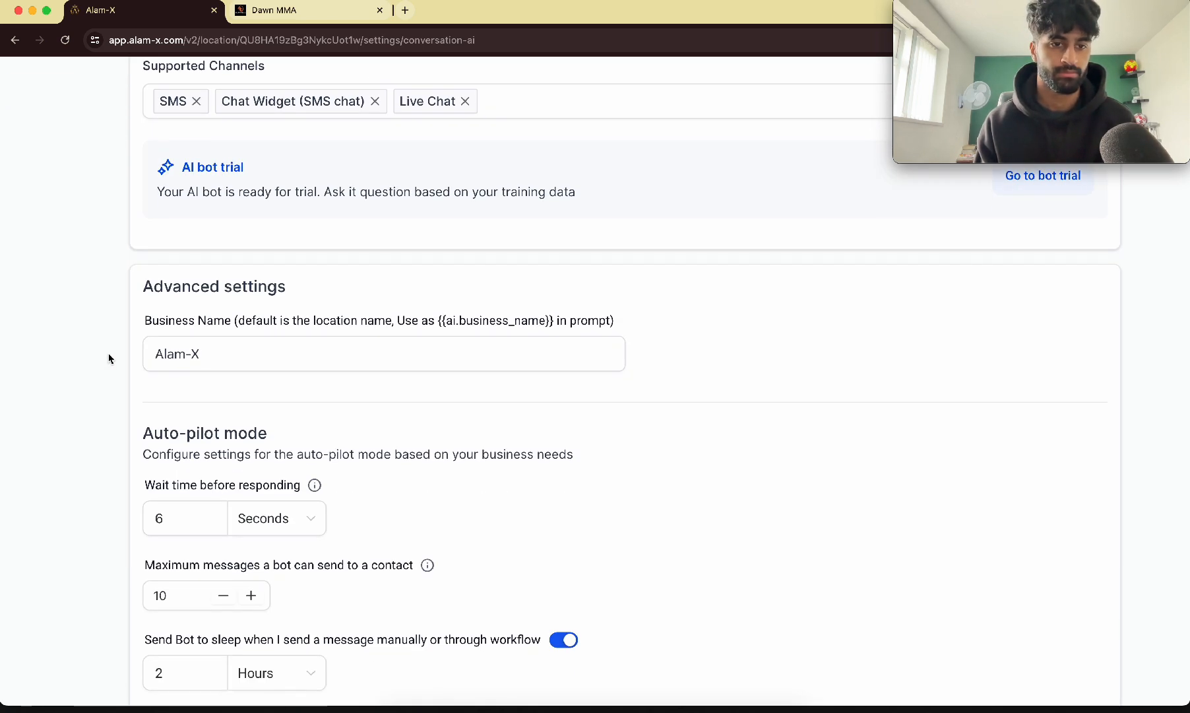
scroll(110, 358, down, 1)
click(205, 323)
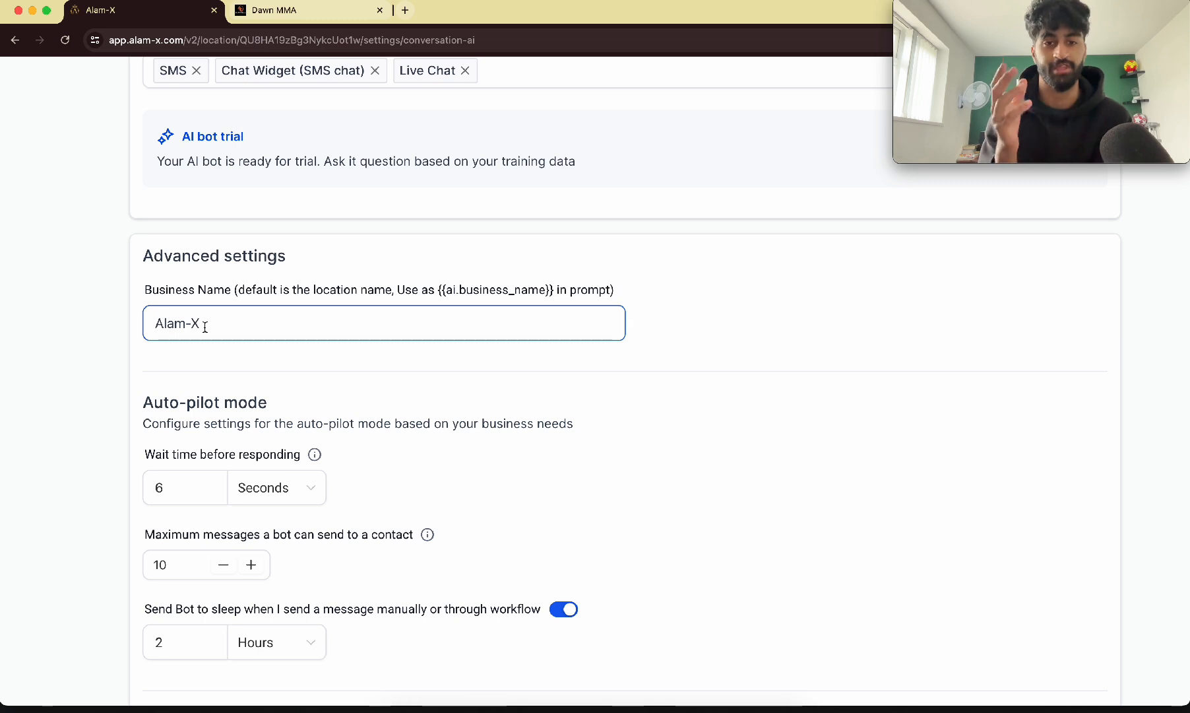
scroll(204, 326, down, 5)
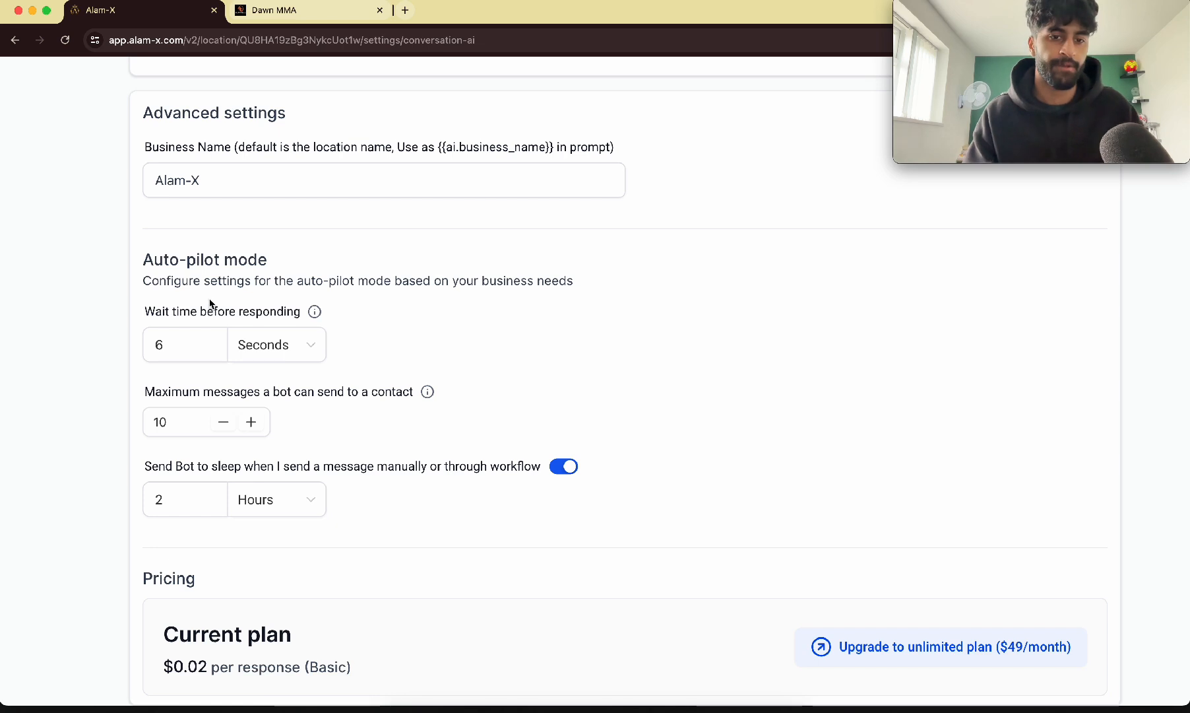
scroll(338, 372, down, 2)
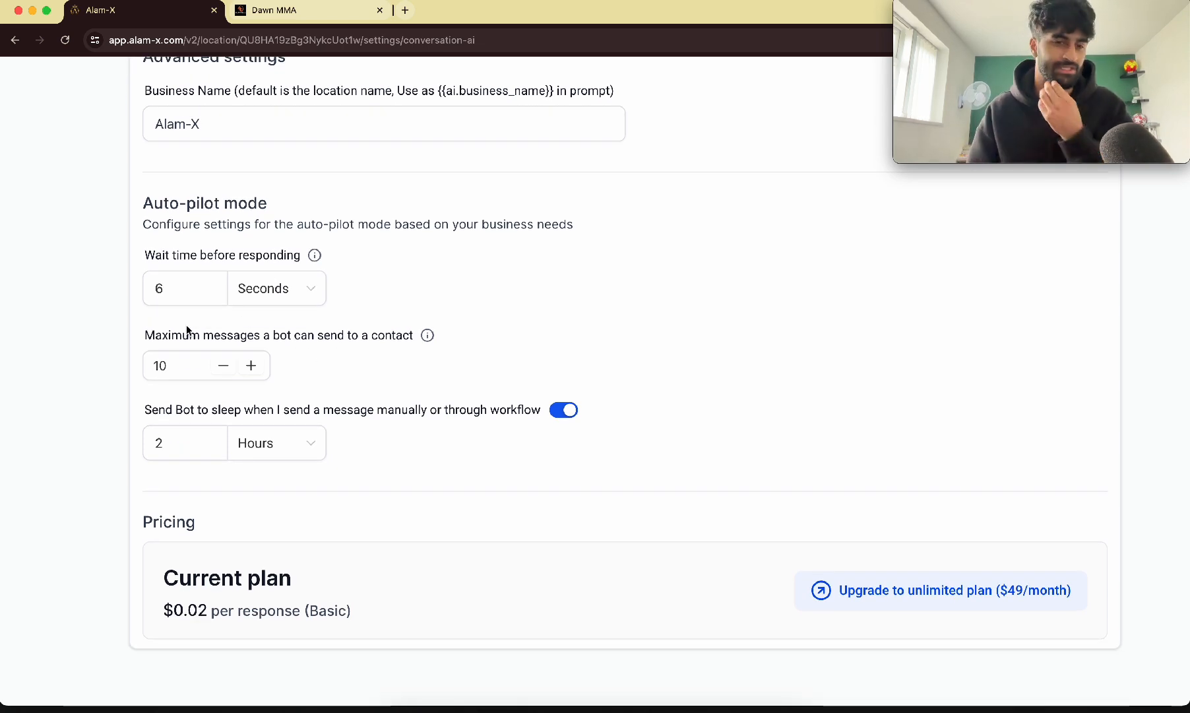
ctrl+scroll(404, 409, up, 3)
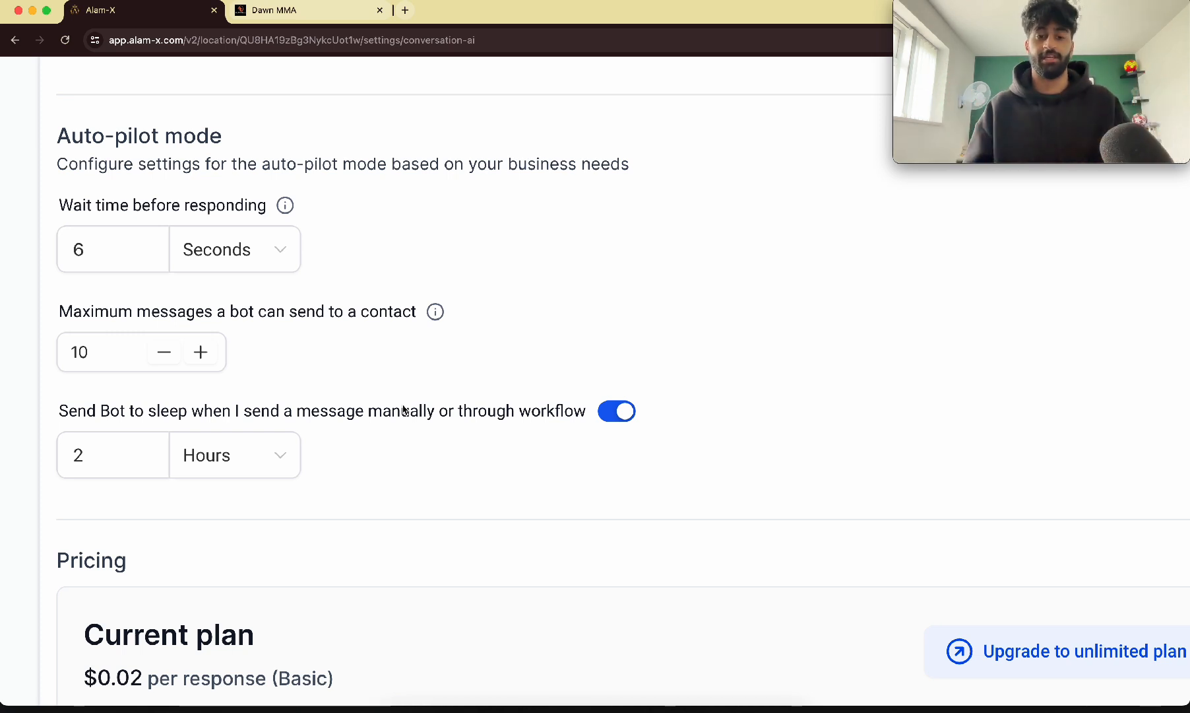
scroll(445, 374, down, 5)
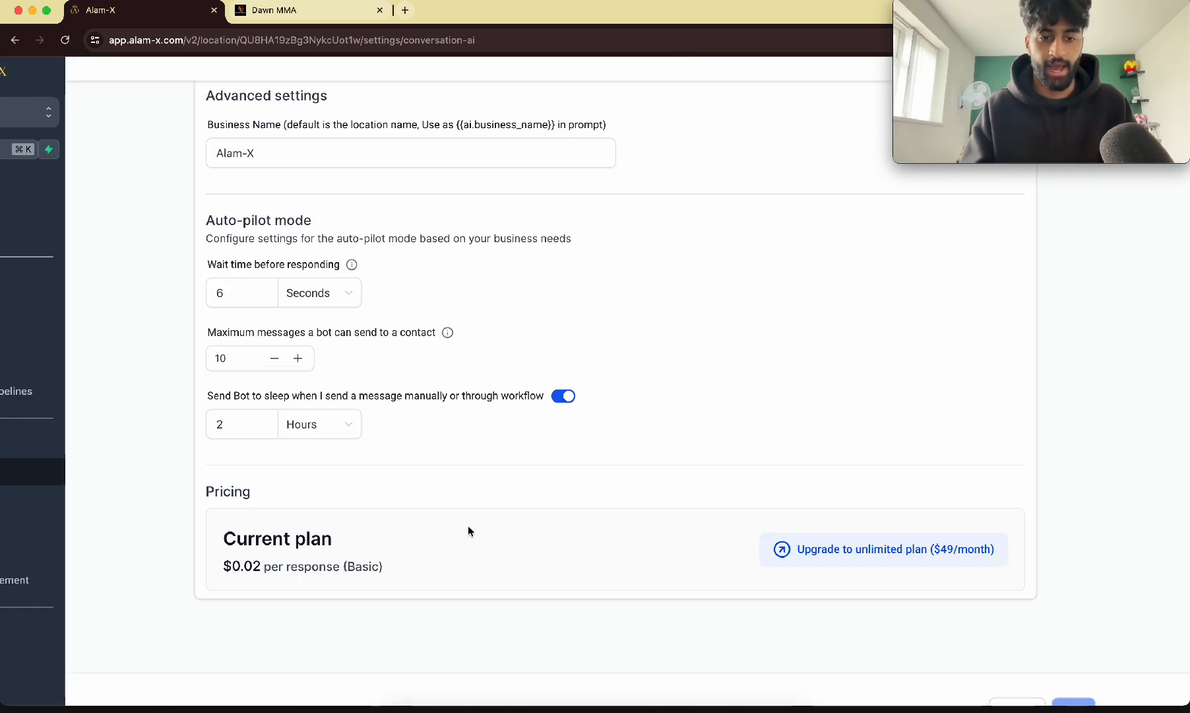
scroll(469, 528, up, 3)
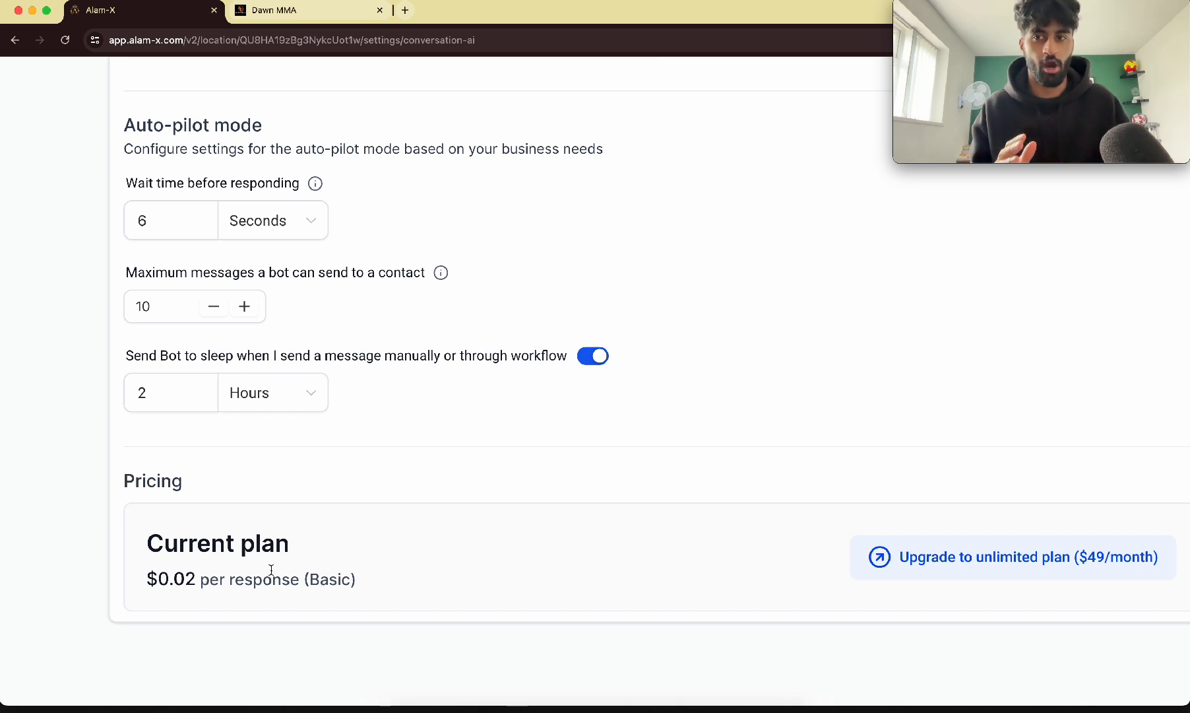
key(super+0)
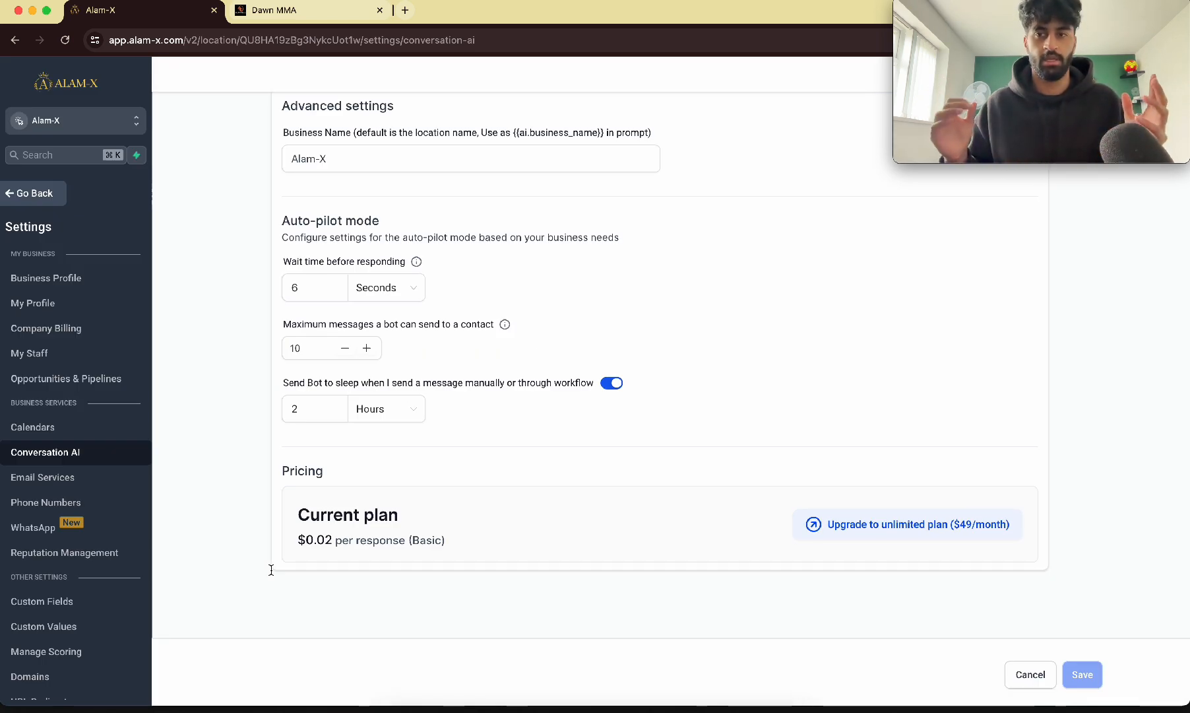
scroll(271, 569, up, 6)
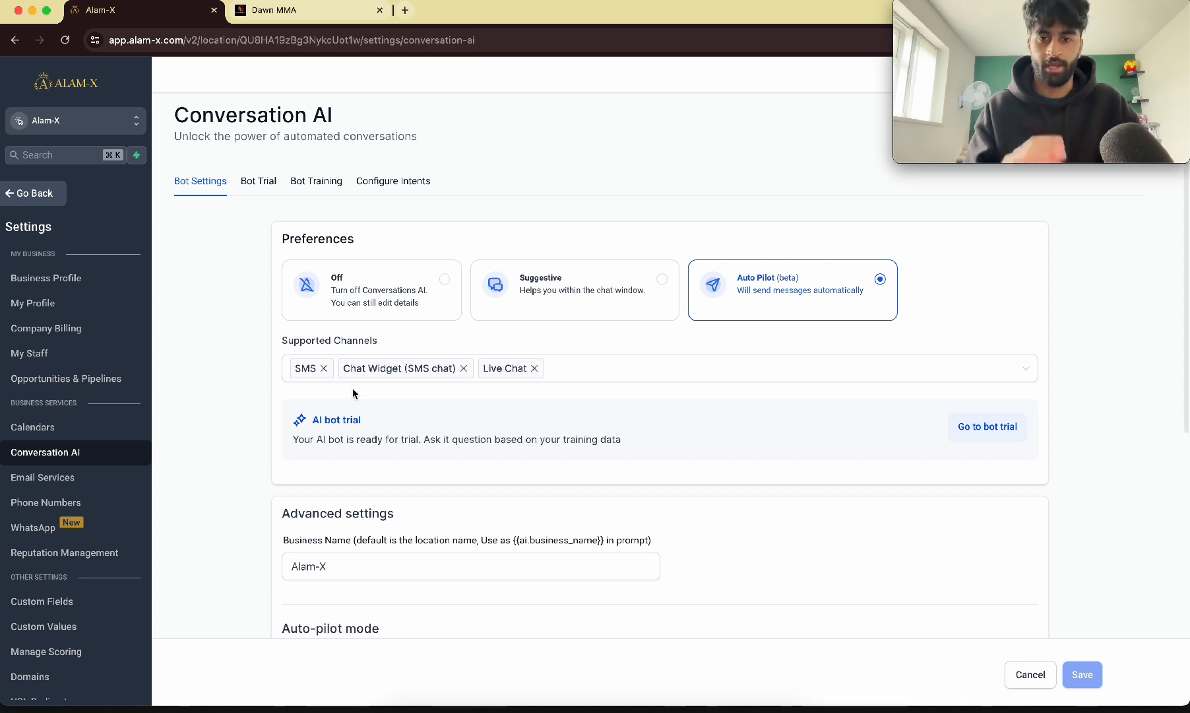
- View the bot trial chat and open the bot training settings with the web crawler's uploaded links
click(259, 182)
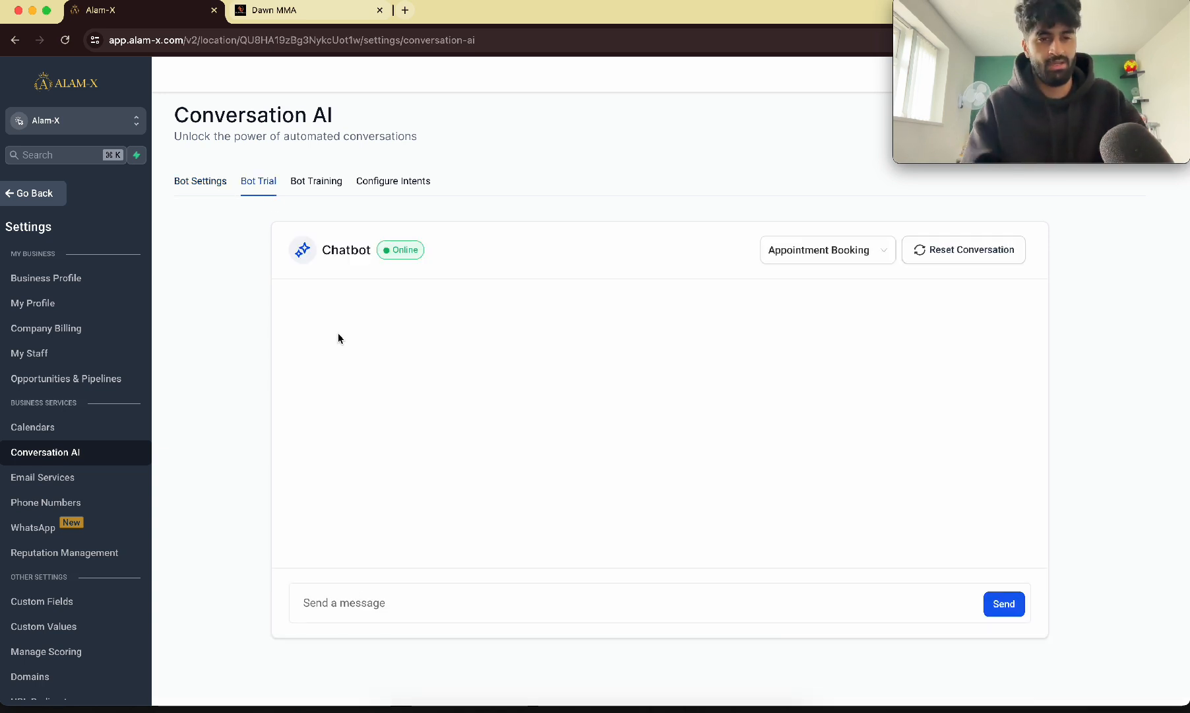
click(327, 182)
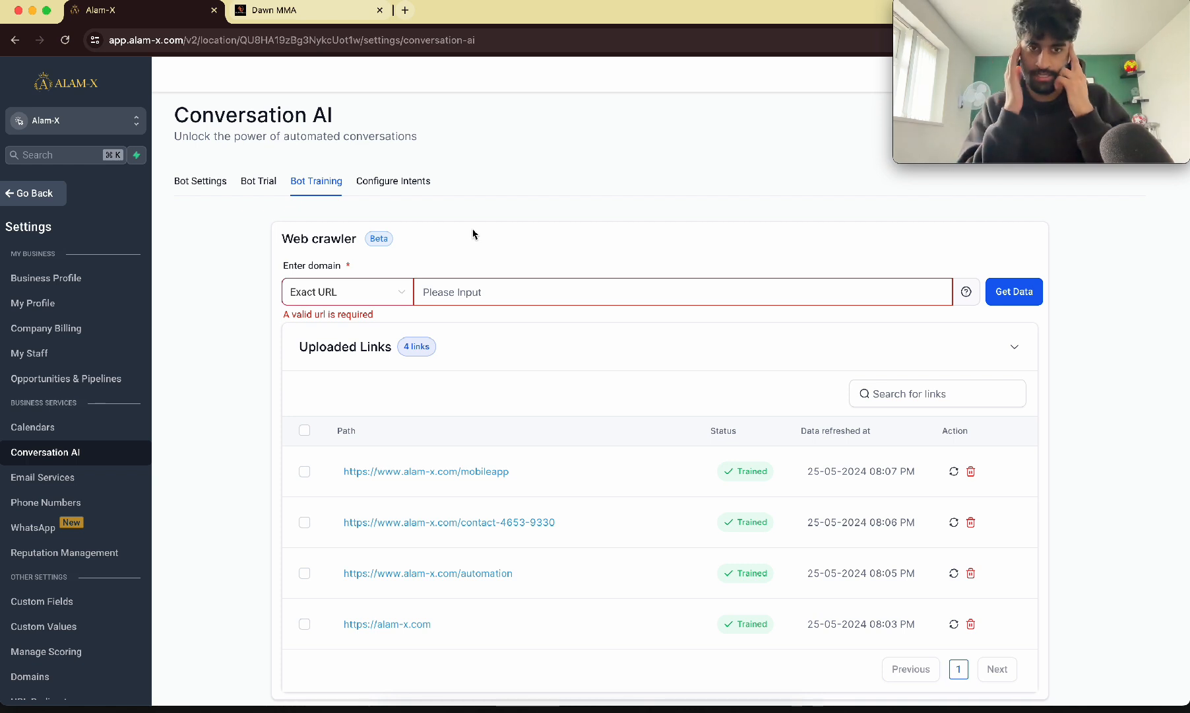
scroll(470, 338, down, 1)
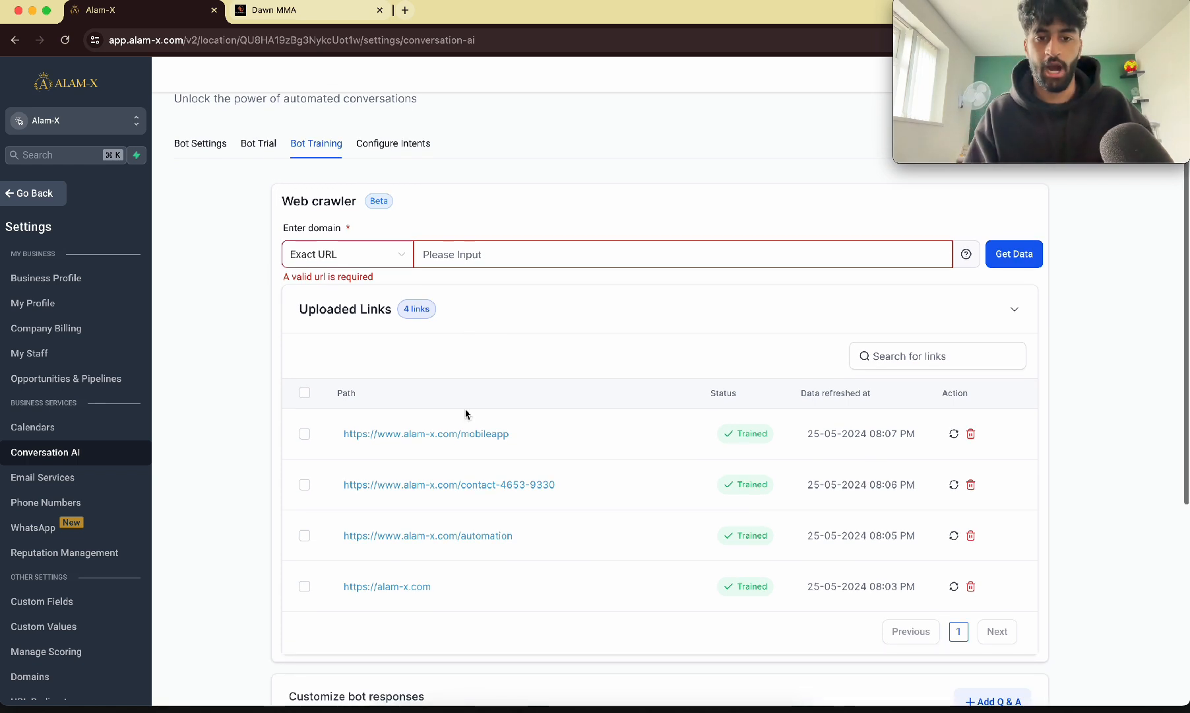
- Open the alam-x.com website in a new browser tab and return to the bot training page
click(406, 10)
text(alam-x.com)
key(Return)
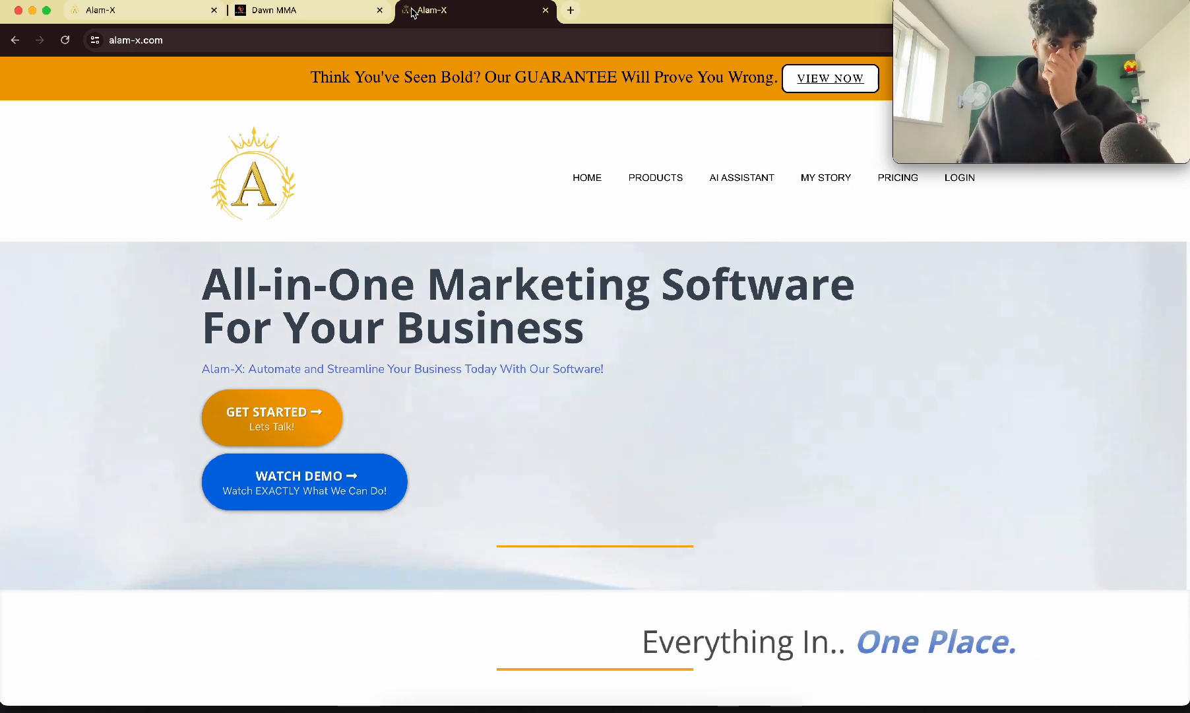
click(151, 39)
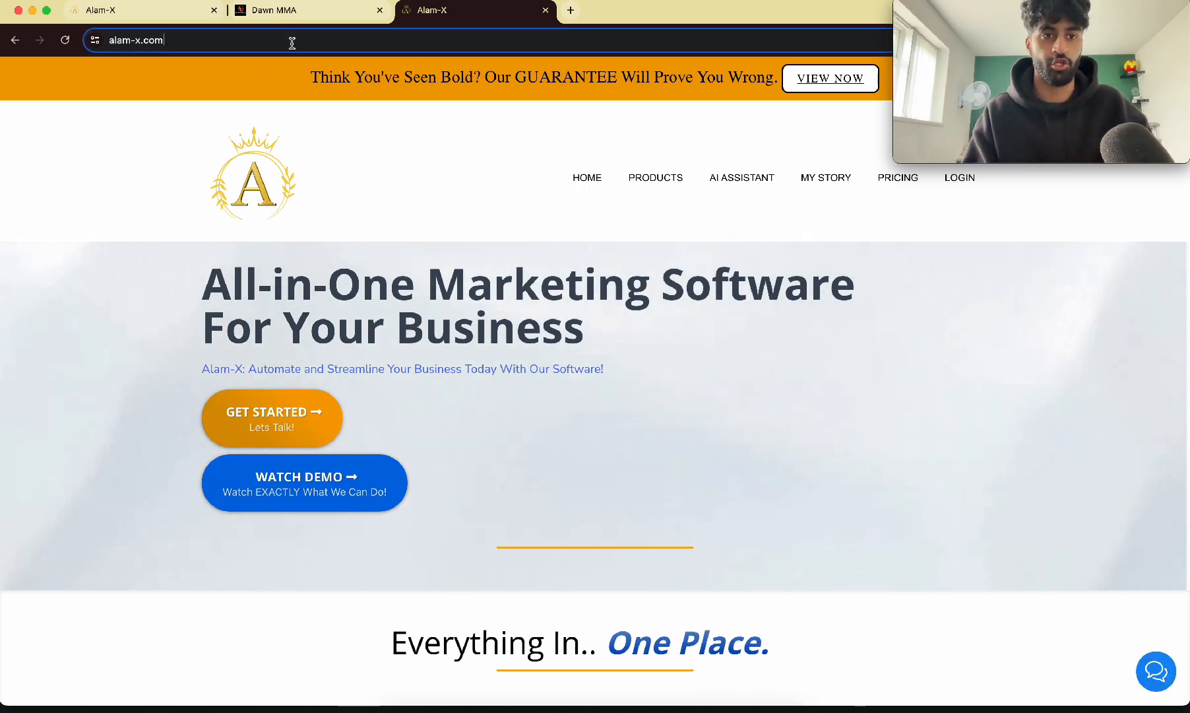
click(146, 15)
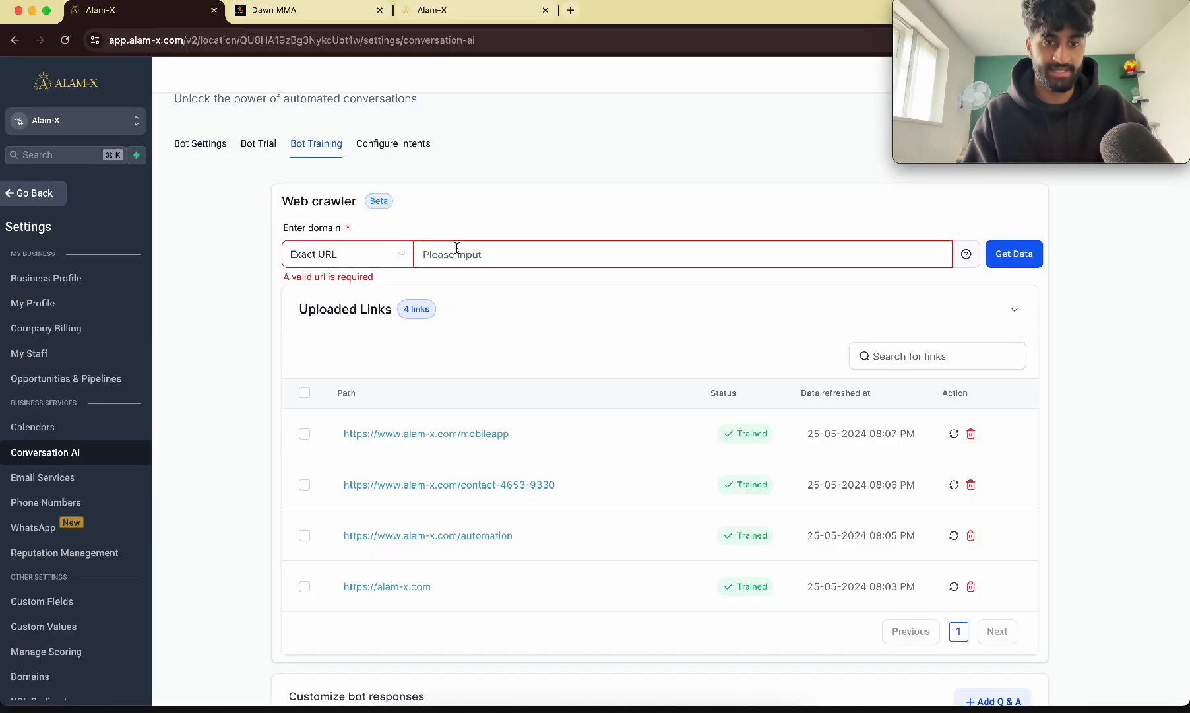
- Examine the web crawler's domain field and the list of pages the bot has been trained on
scroll(473, 403, up, 3)
scroll(473, 402, down, 2)
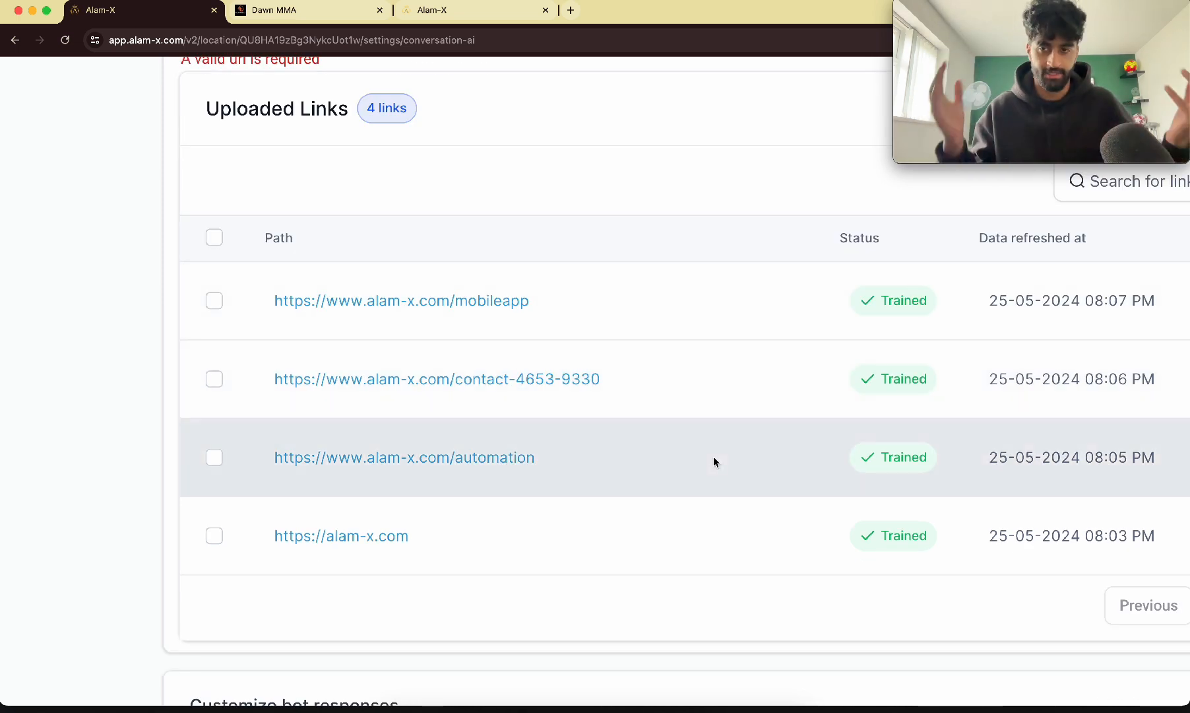
scroll(713, 456, down, 3)
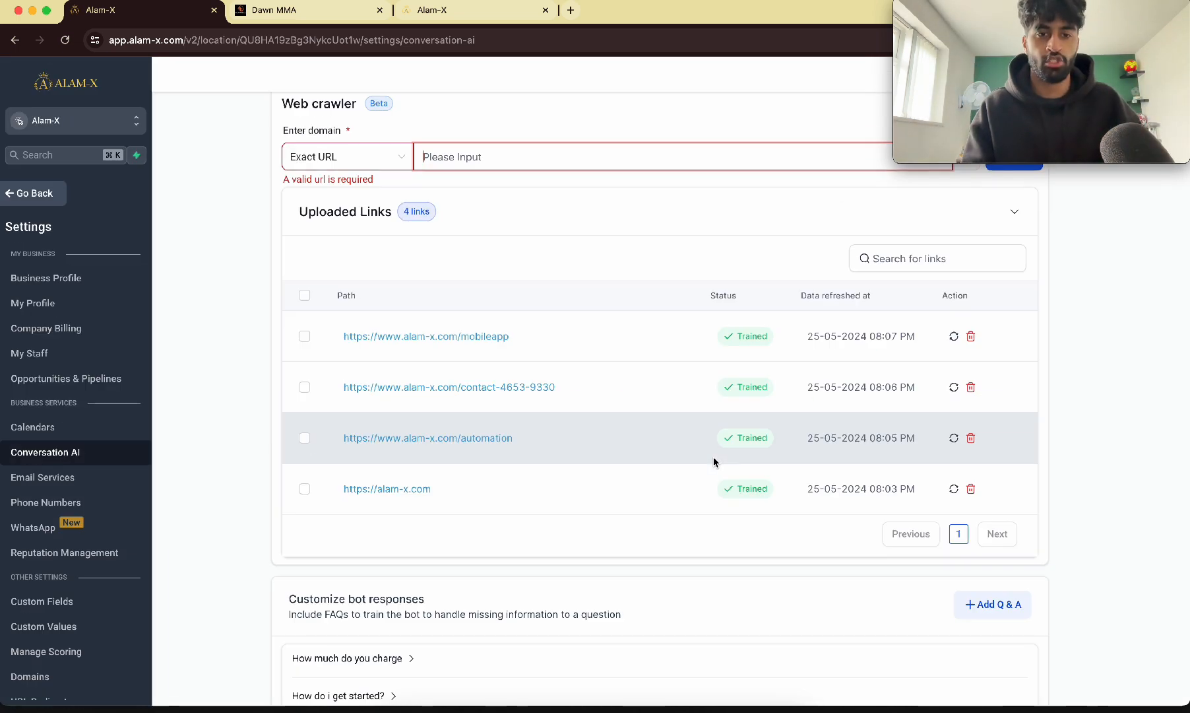
scroll(453, 249, up, 3)
scroll(453, 249, up, 5)
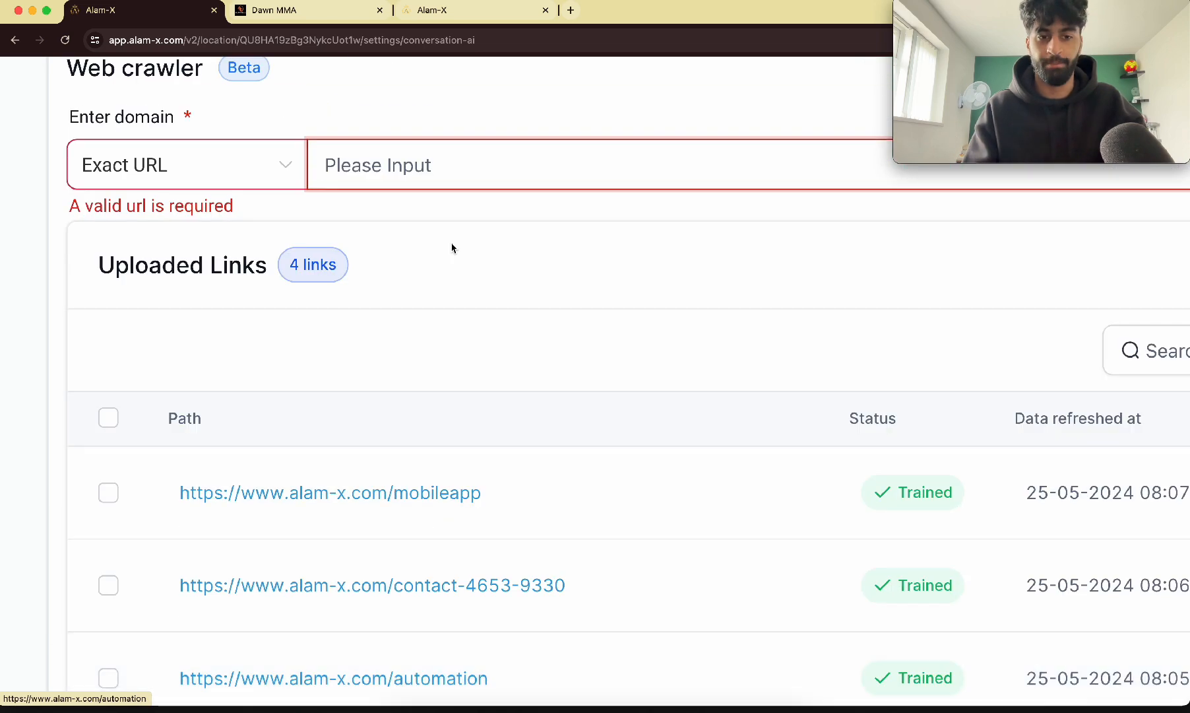
scroll(453, 249, down, 5)
- Open the Pricing page of the alam-x.com website, look through it and copy its URL
click(453, 17)
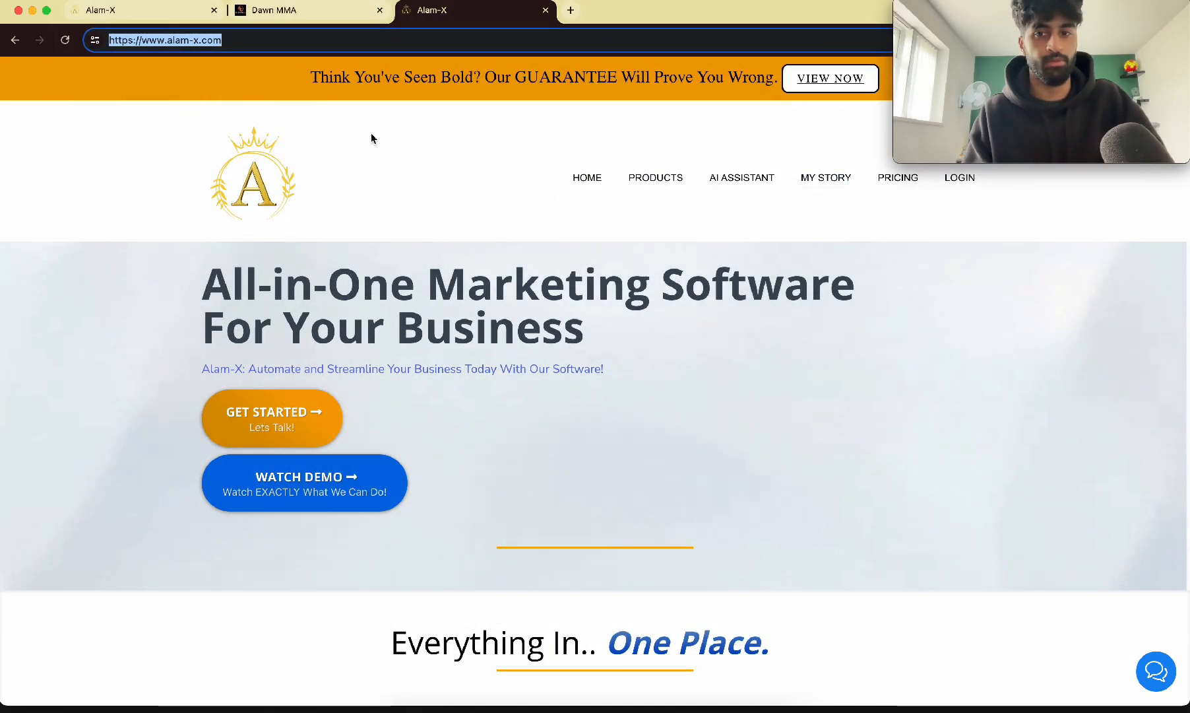
click(898, 180)
scroll(407, 198, down, 20)
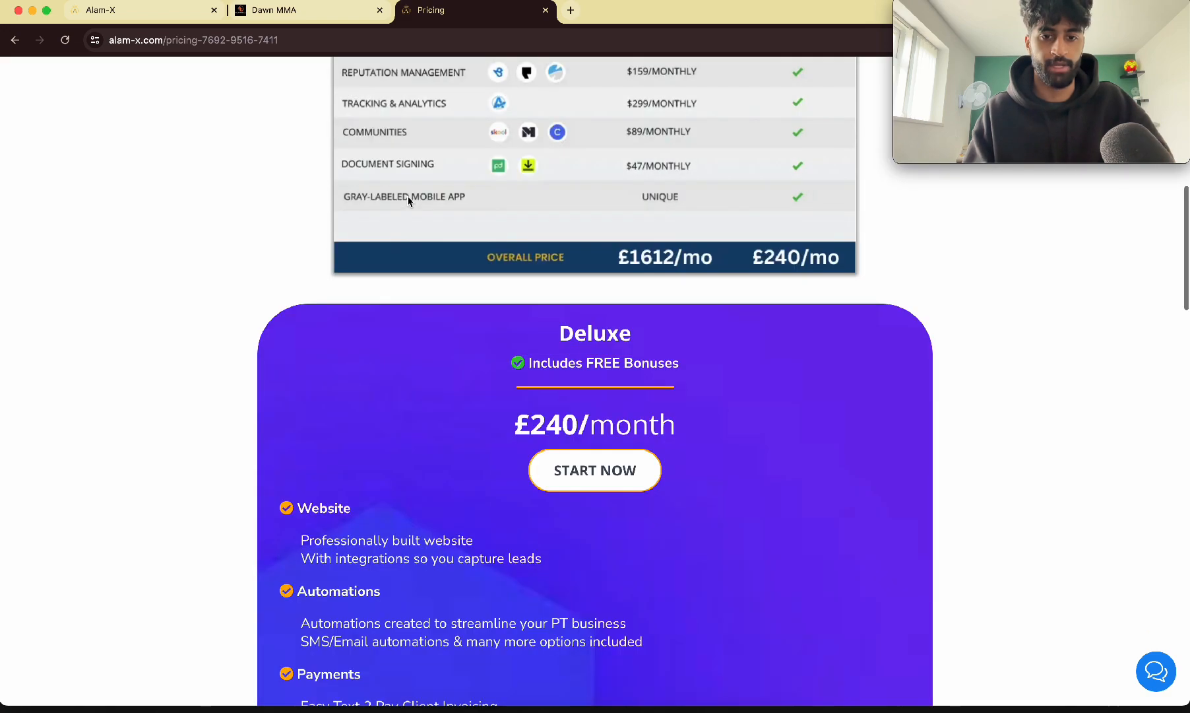
scroll(408, 196, down, 3)
scroll(404, 182, up, 20)
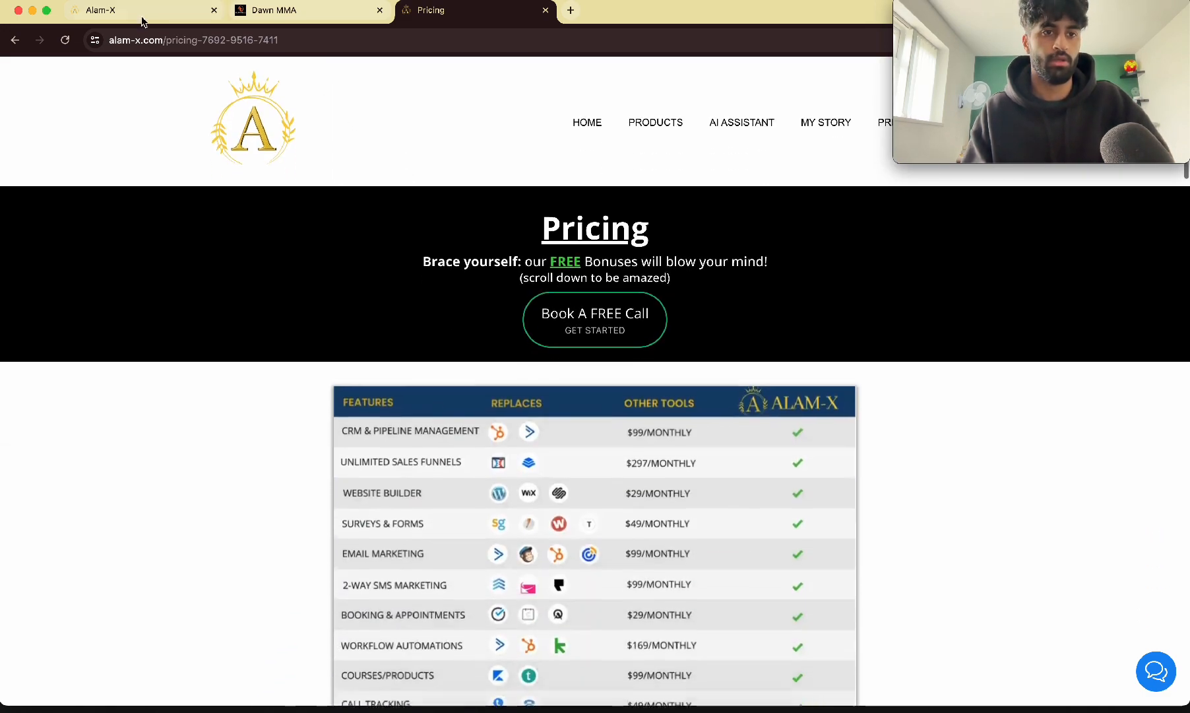
click(173, 33)
key(super+c)
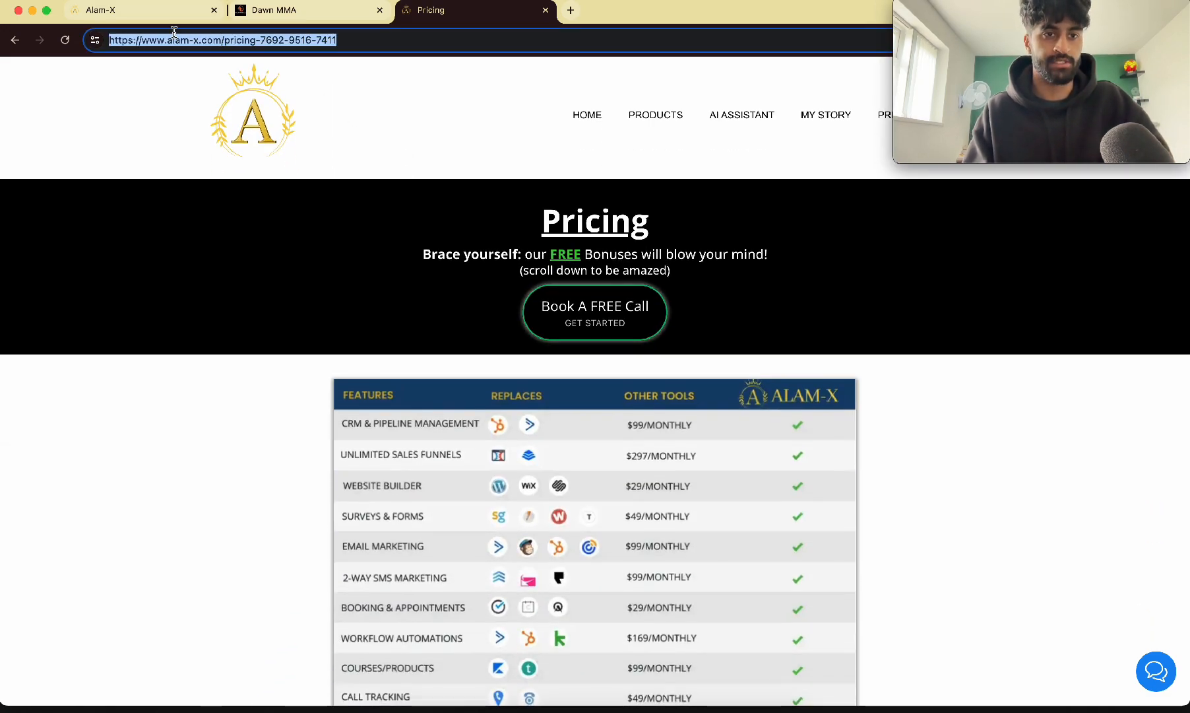
click(118, 10)
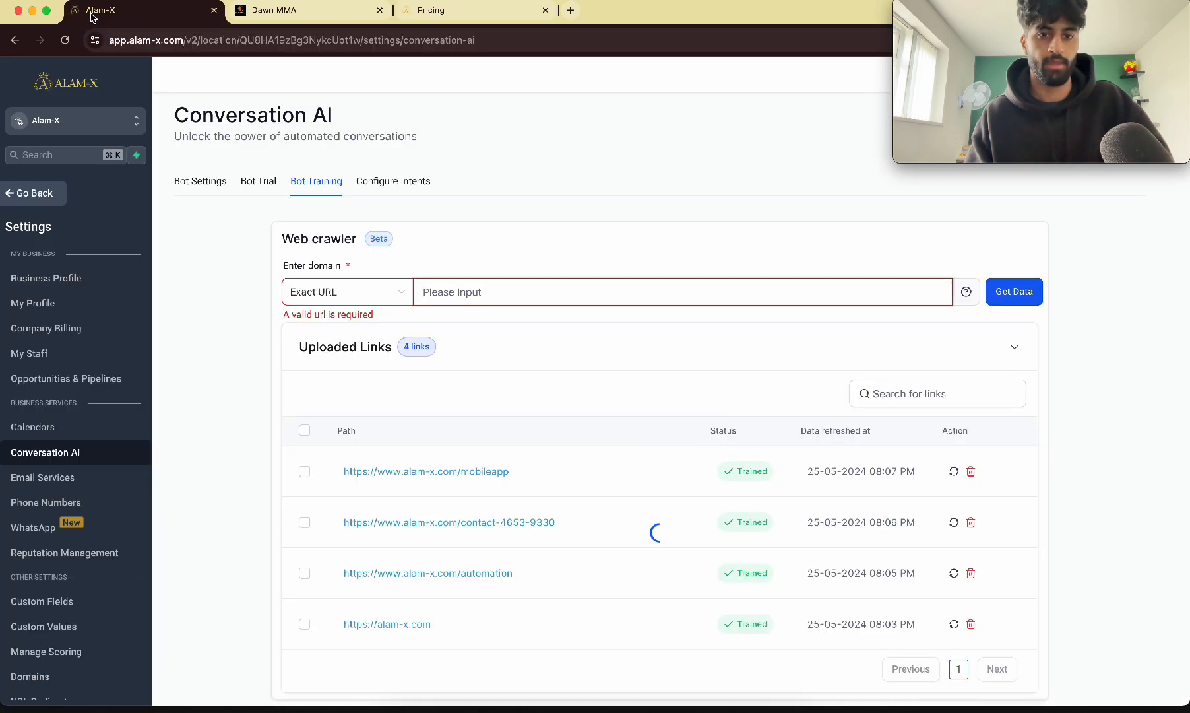
click(461, 291)
key(super+v)
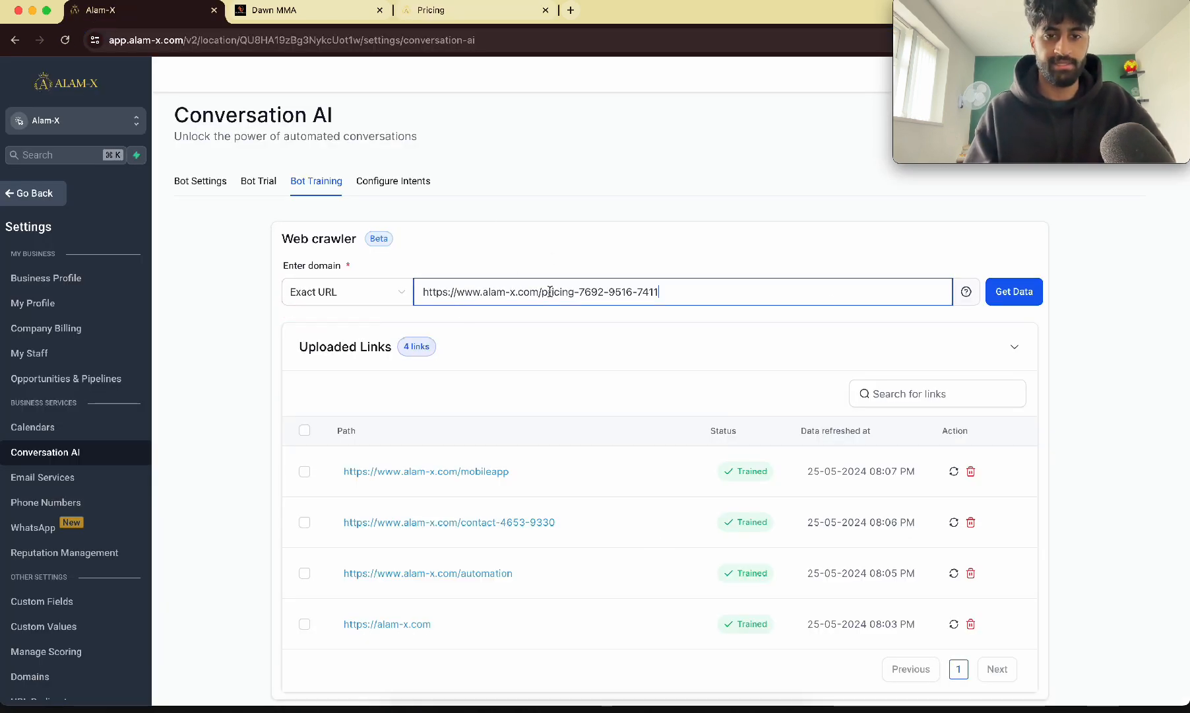
click(1034, 300)
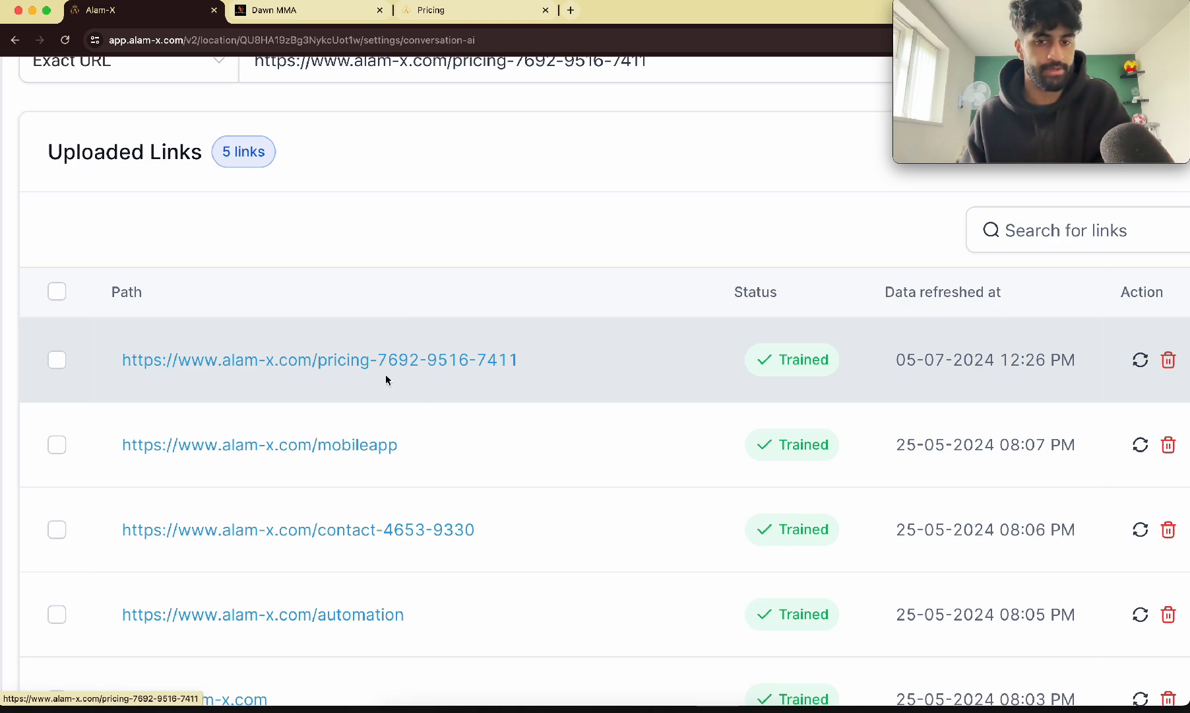
- Check the new pricing link among the uploaded links and look over the customized bot responses section
scroll(784, 365, right, 2)
scroll(784, 363, down, 3)
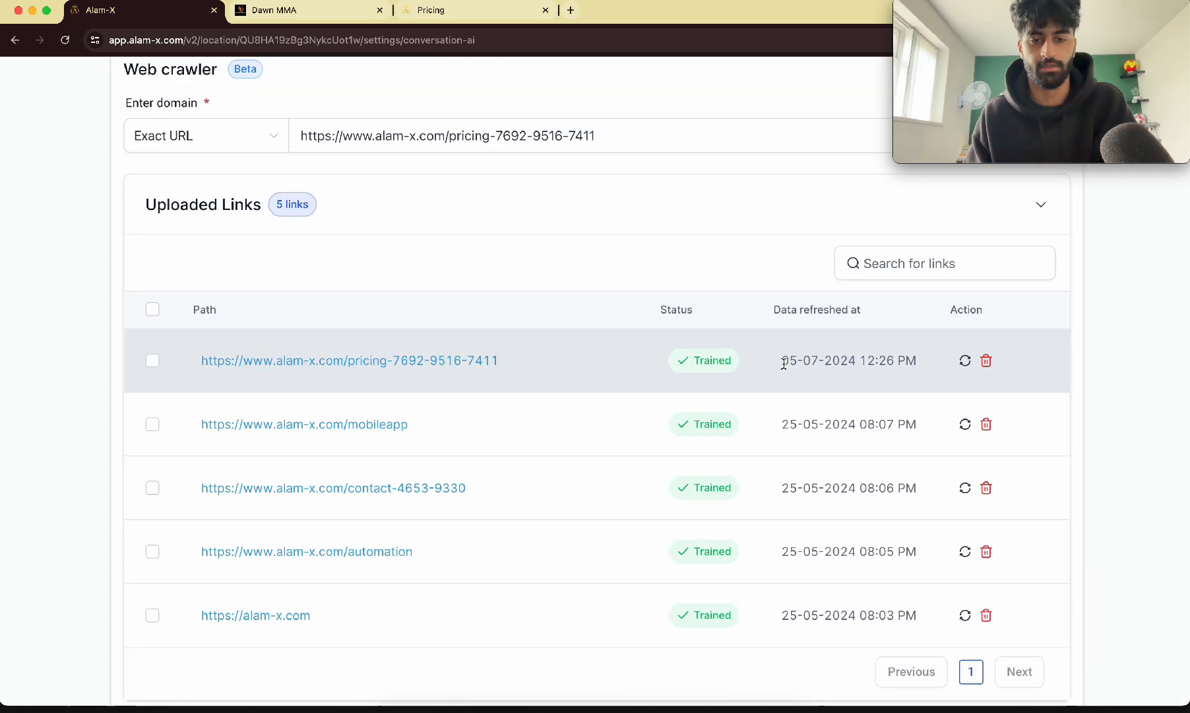
scroll(784, 364, down, 3)
scroll(784, 366, down, 2)
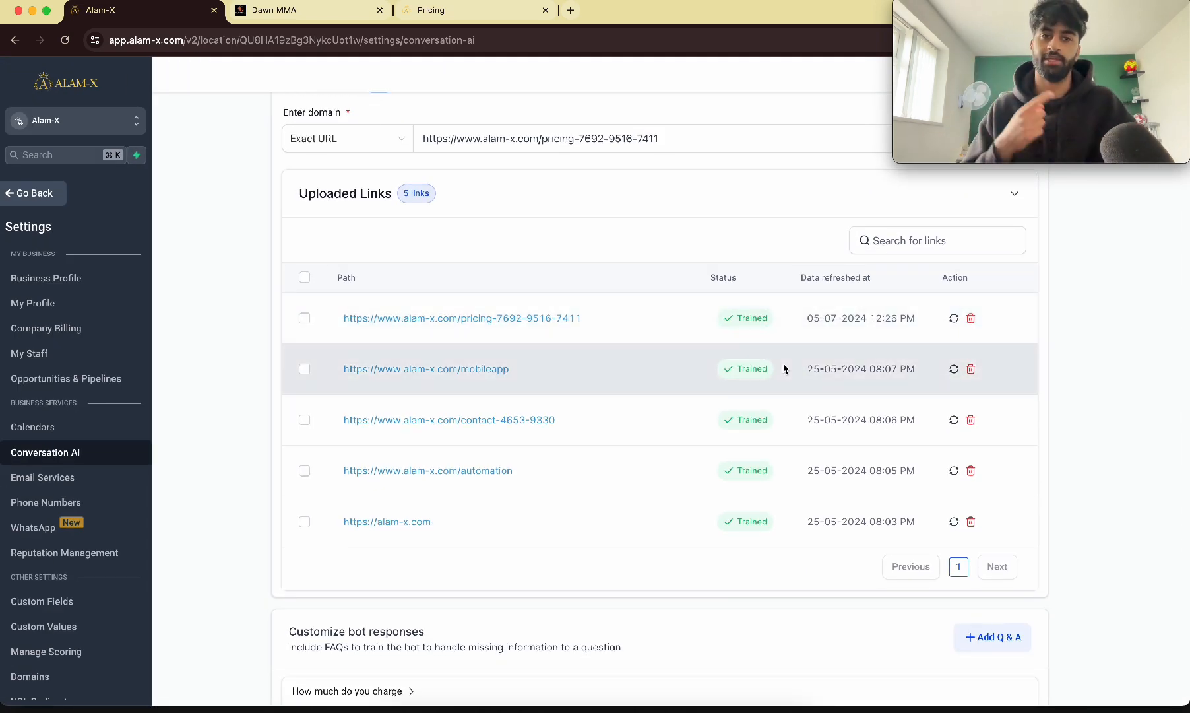
scroll(784, 368, down, 4)
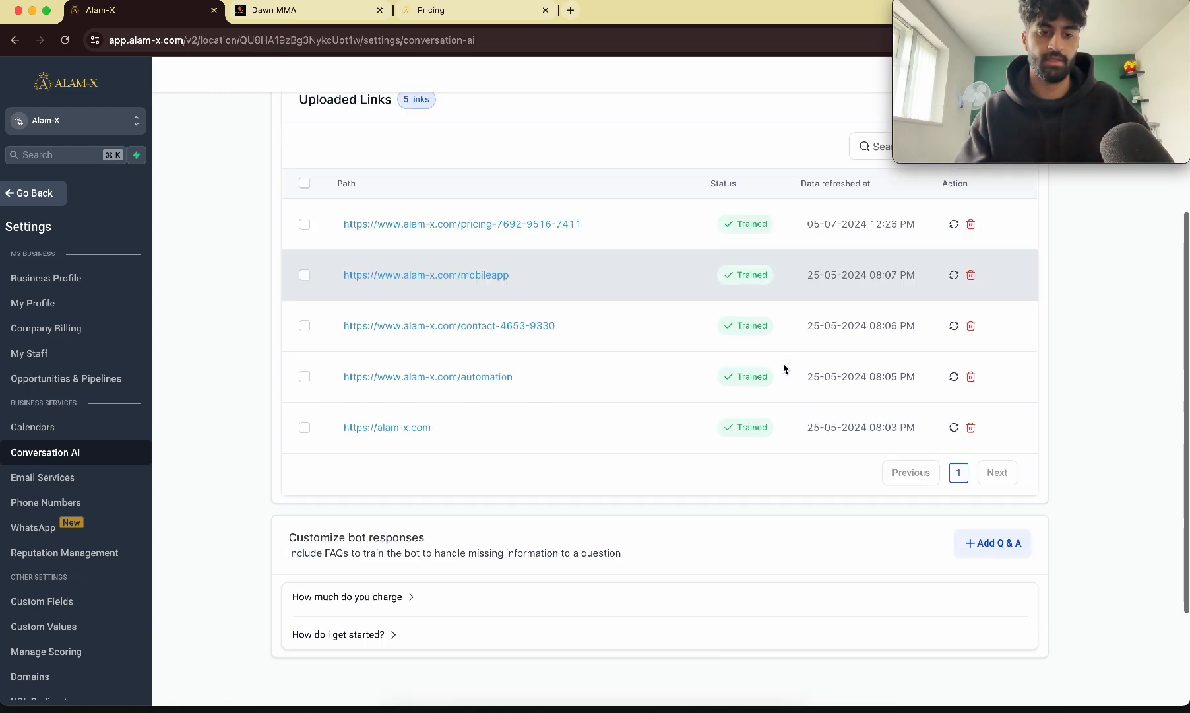
scroll(422, 392, up, 5)
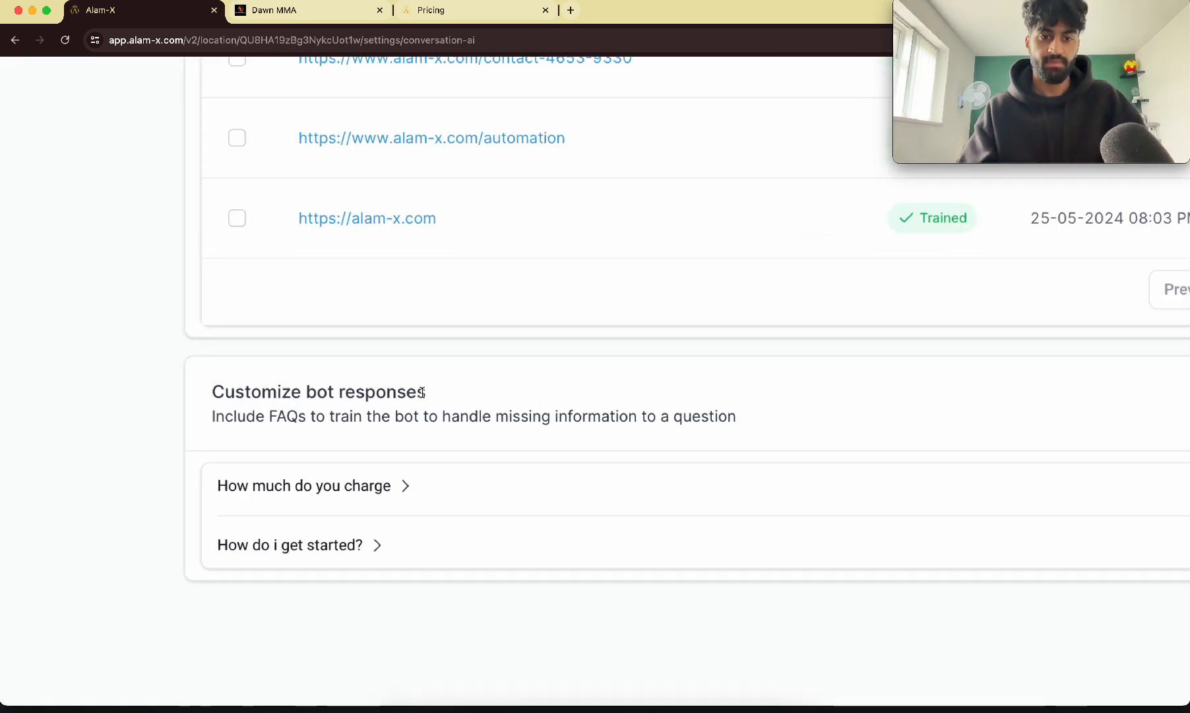
scroll(387, 416, down, 5)
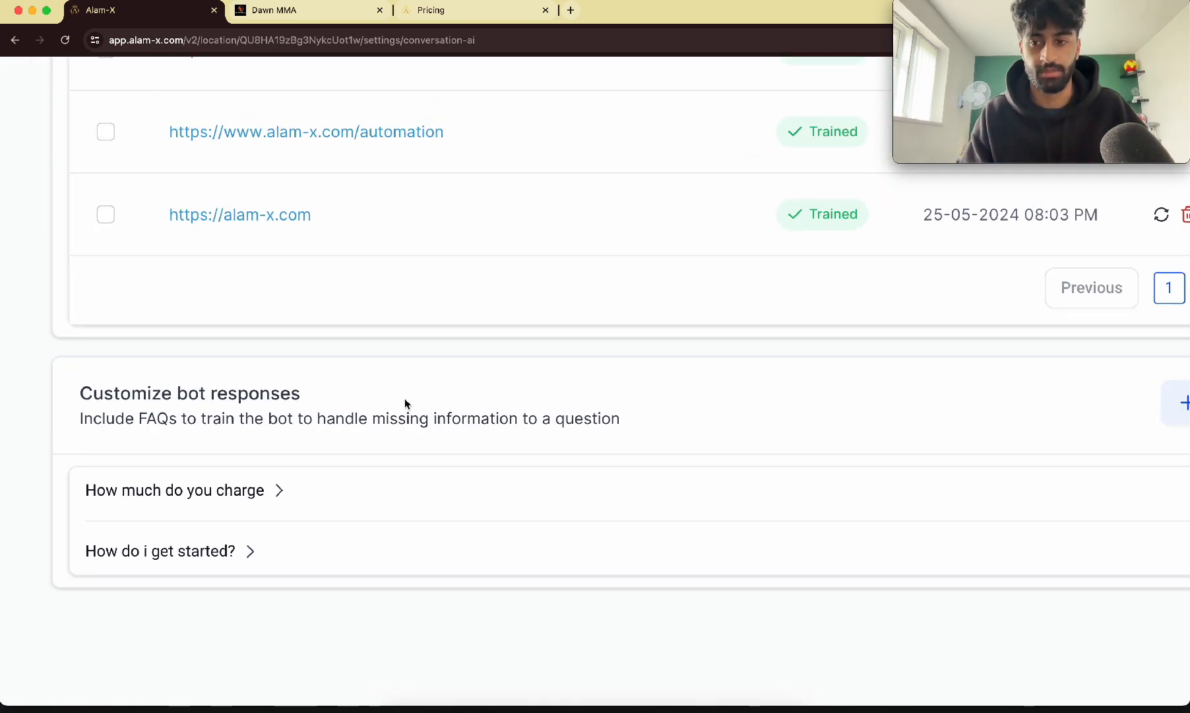
scroll(493, 424, up, 5)
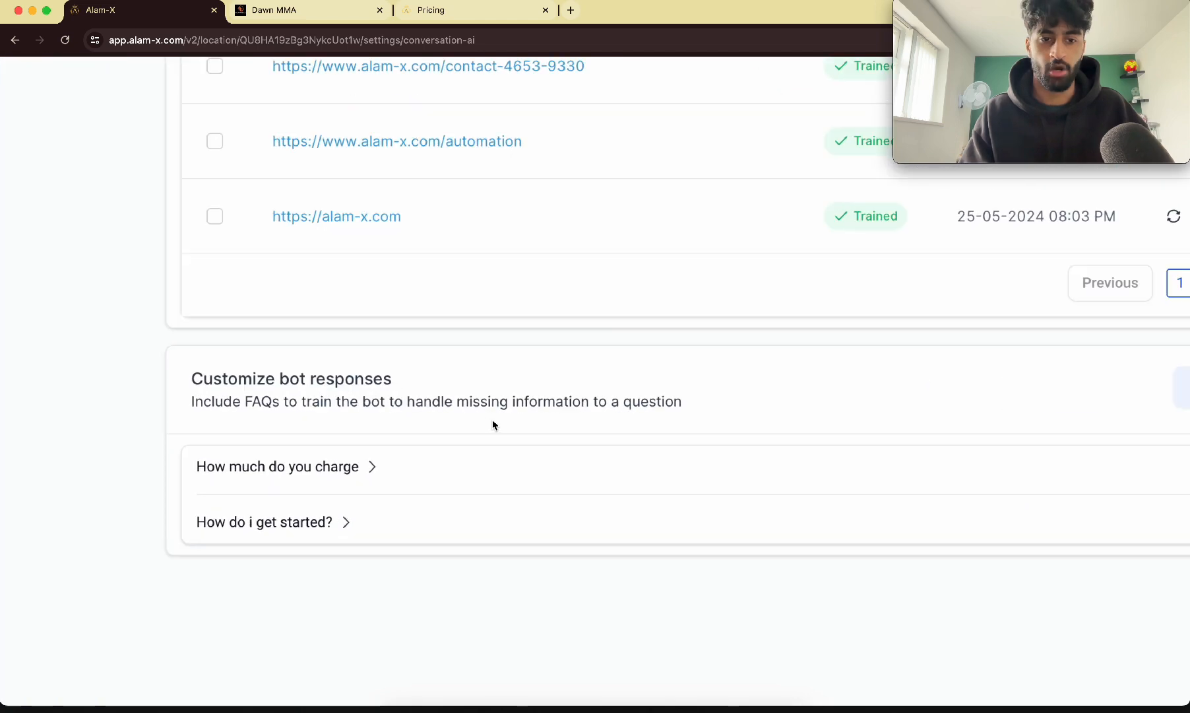
- Expand the "How much do you charge" and "How do i get started?" FAQs and read their answers
click(256, 475)
scroll(256, 475, down, 2)
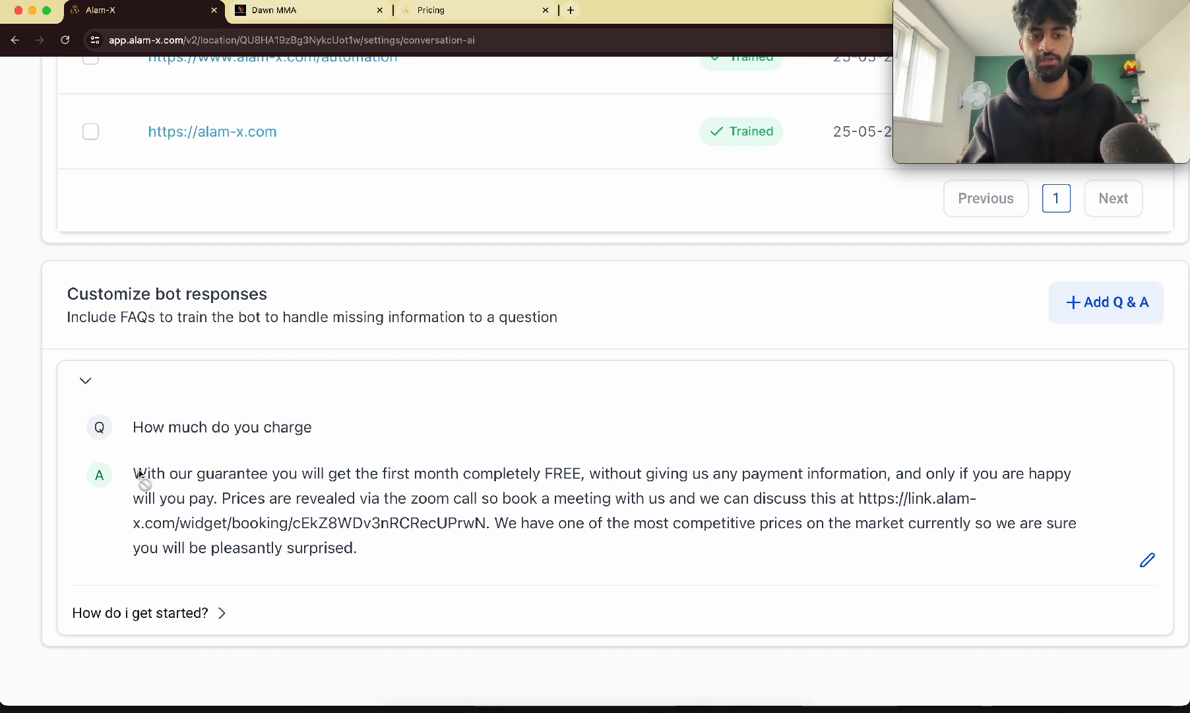
drag(139, 474, 386, 565)
click(386, 565)
click(204, 613)
scroll(199, 627, down, 3)
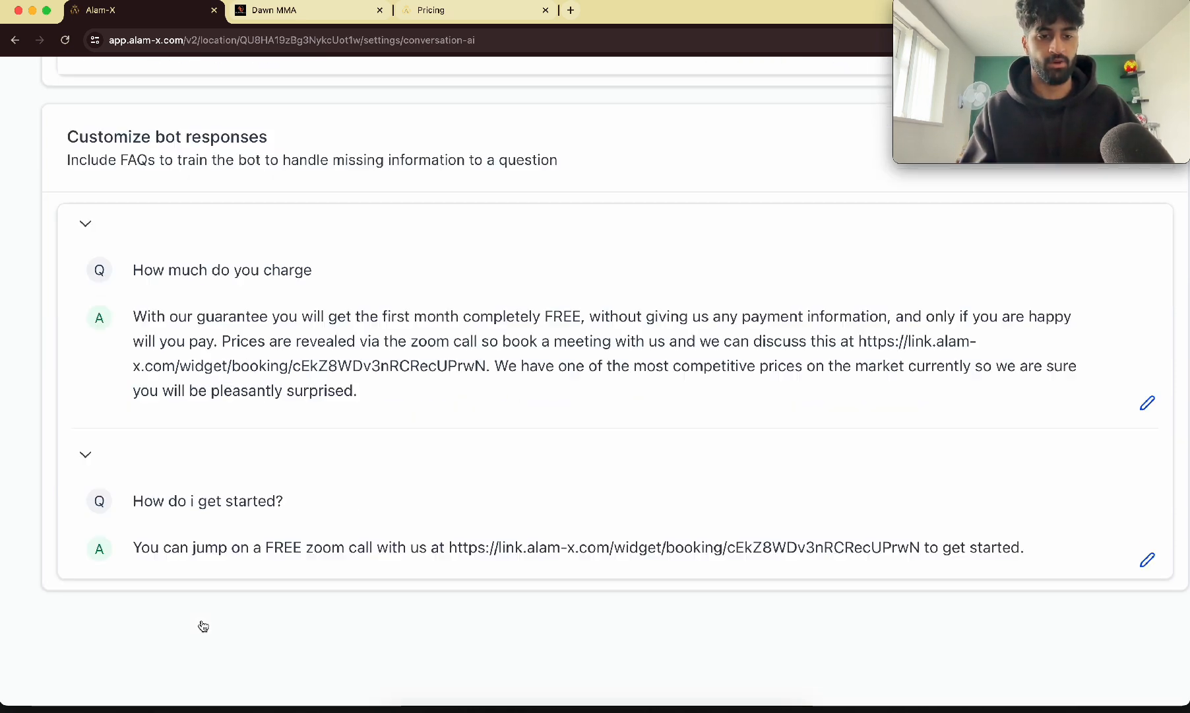
triple_click(161, 516)
drag(161, 516, 1115, 528)
click(911, 537)
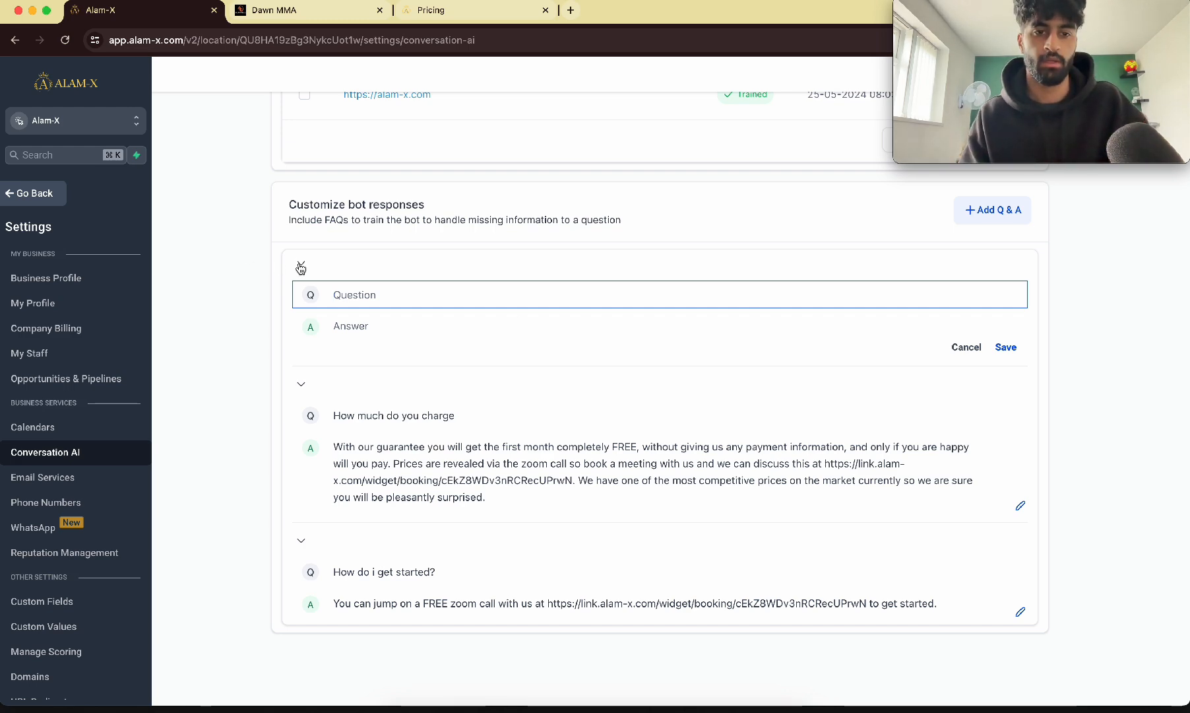
- Open the Configure Intents section of Conversation AI and review the general support and appointment booking intents
scroll(301, 267, up, 10)
click(428, 181)
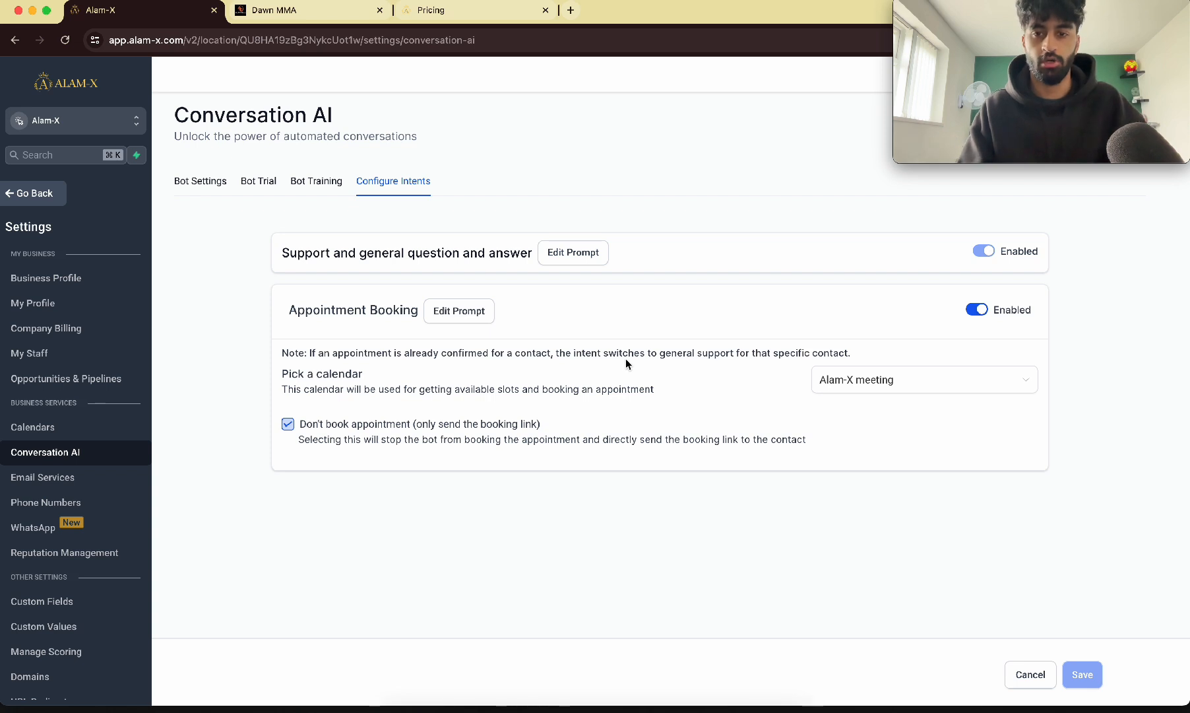
scroll(312, 380, up, 1)
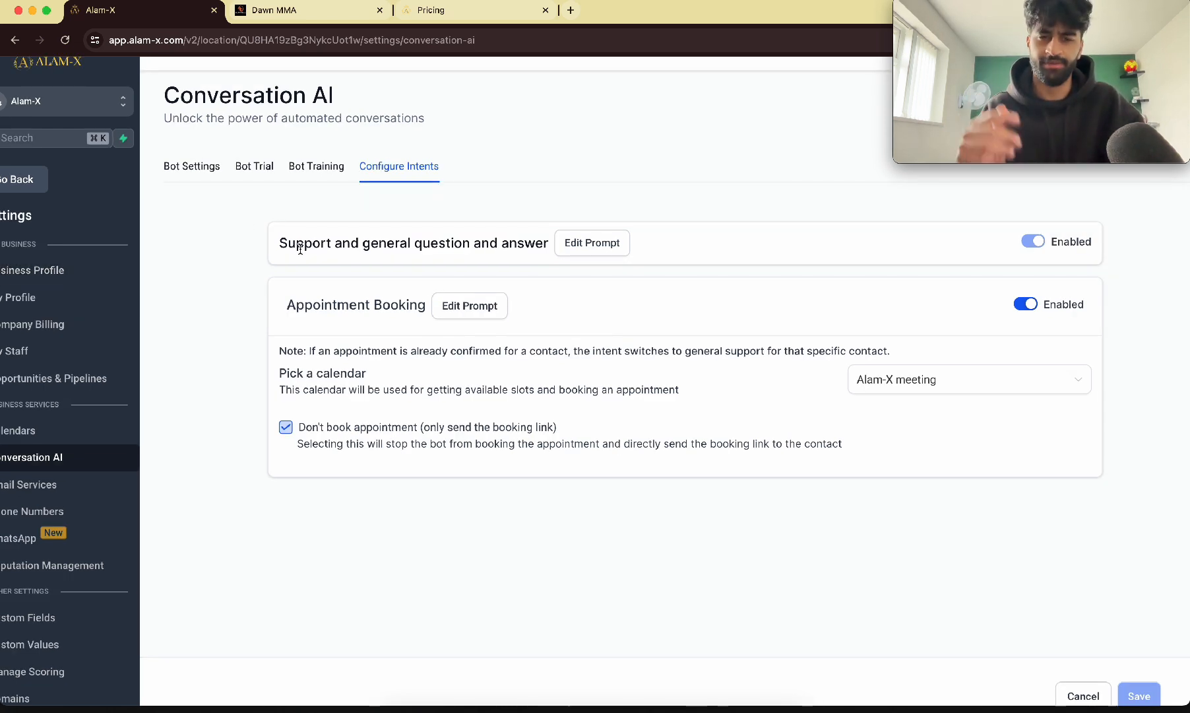
scroll(301, 249, right, 2)
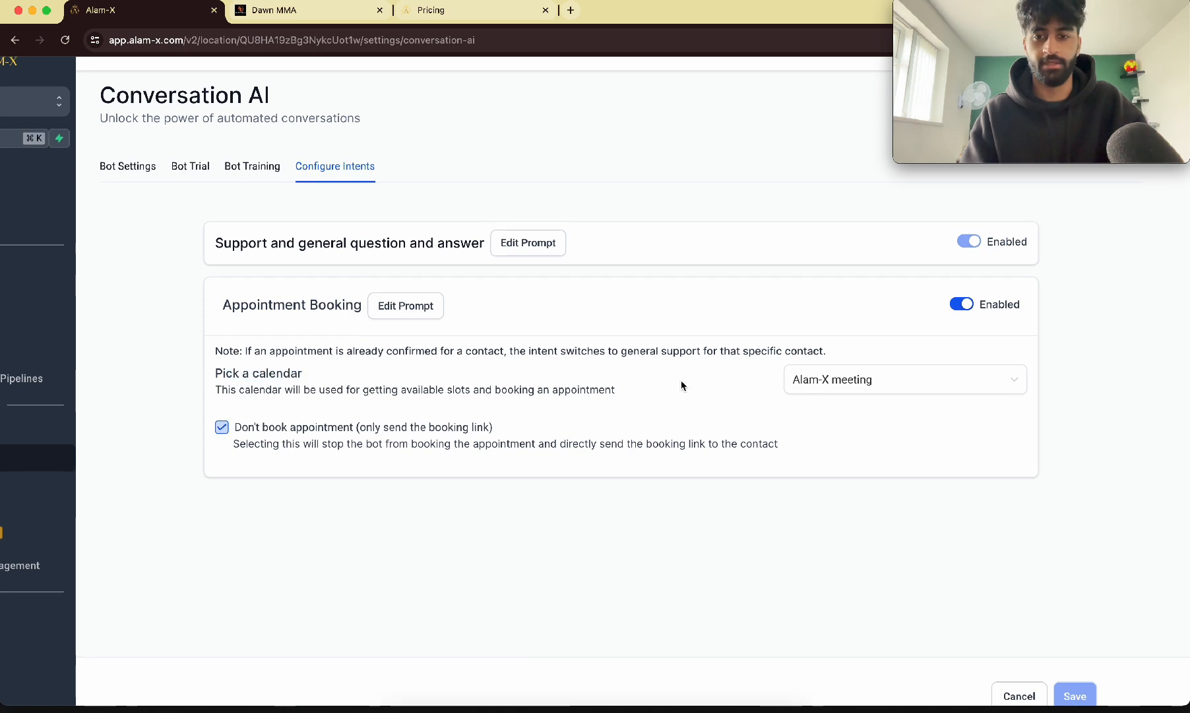
- Switch the appointment booking calendar to demo and back to Alam-X meeting, and save
click(849, 388)
click(839, 421)
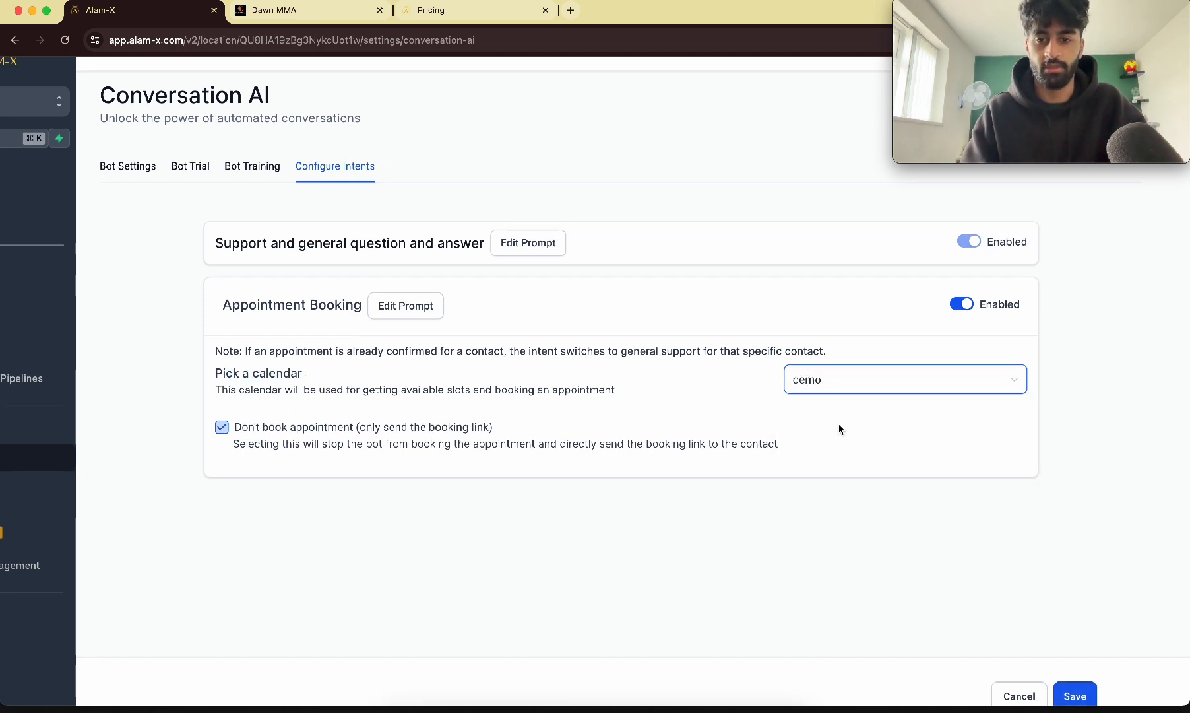
click(835, 382)
click(815, 440)
click(1073, 695)
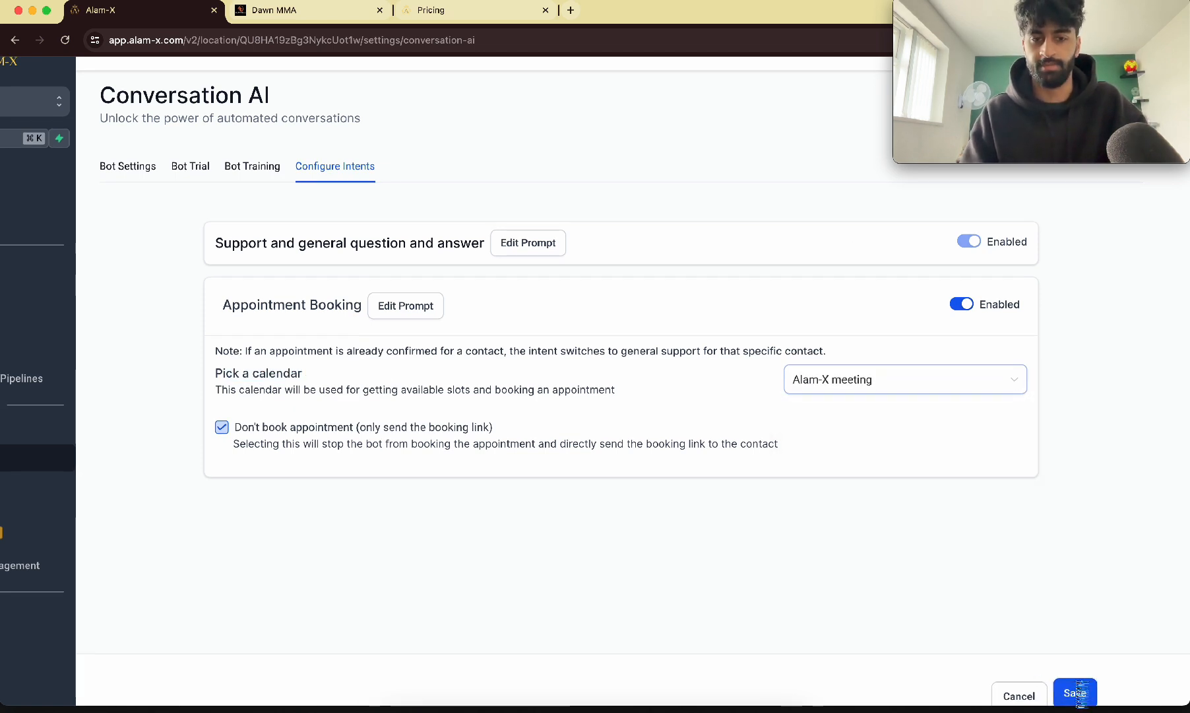
- Leave "Don't book appointment (only send the booking link)" checked for appointment booking and save the intent settings
scroll(342, 408, up, 5)
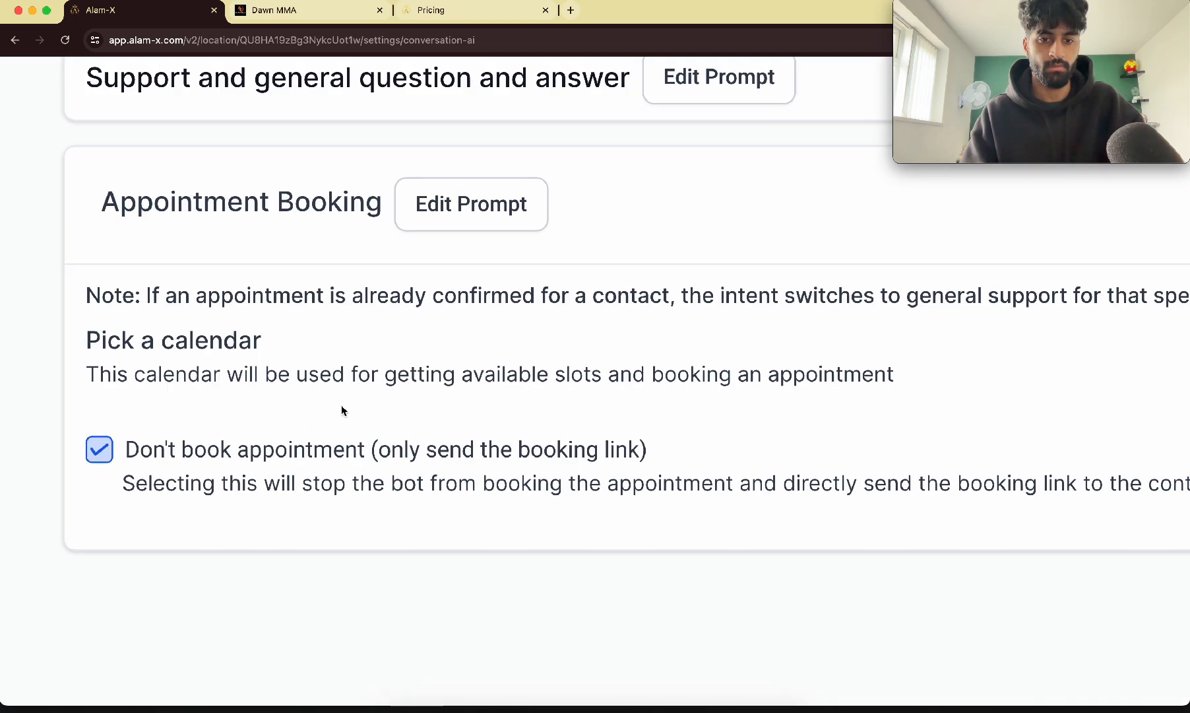
scroll(342, 408, down, 2)
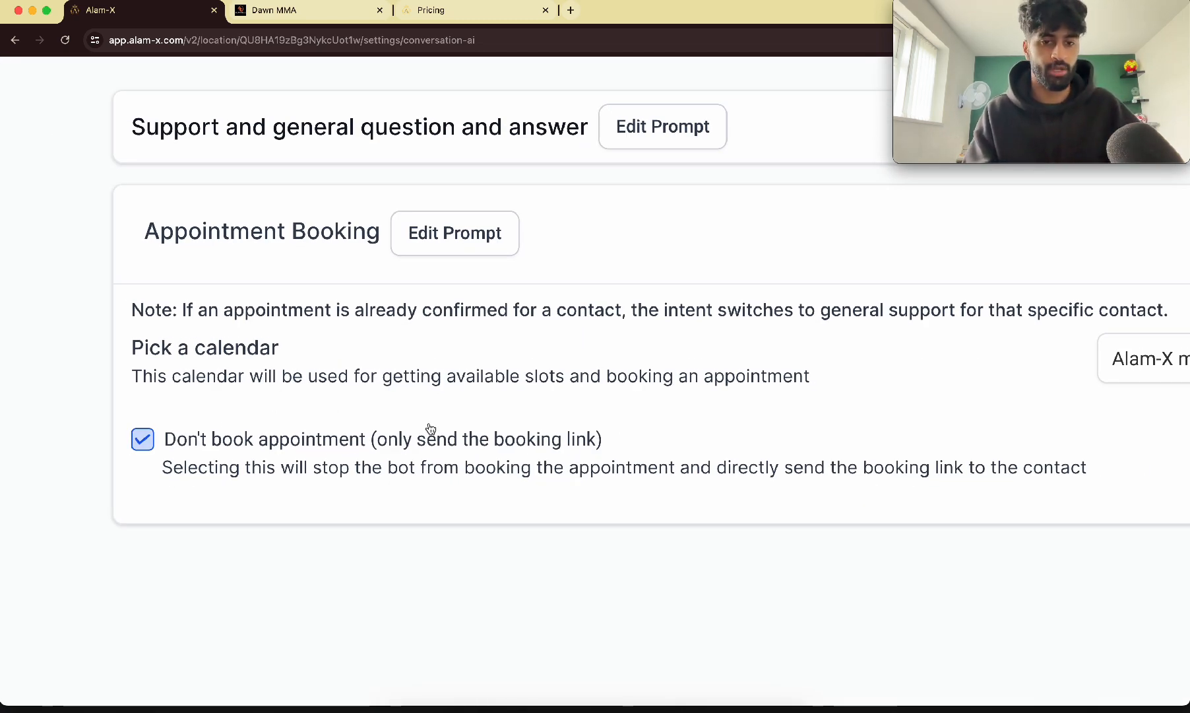
click(497, 441)
scroll(497, 442, down, 5)
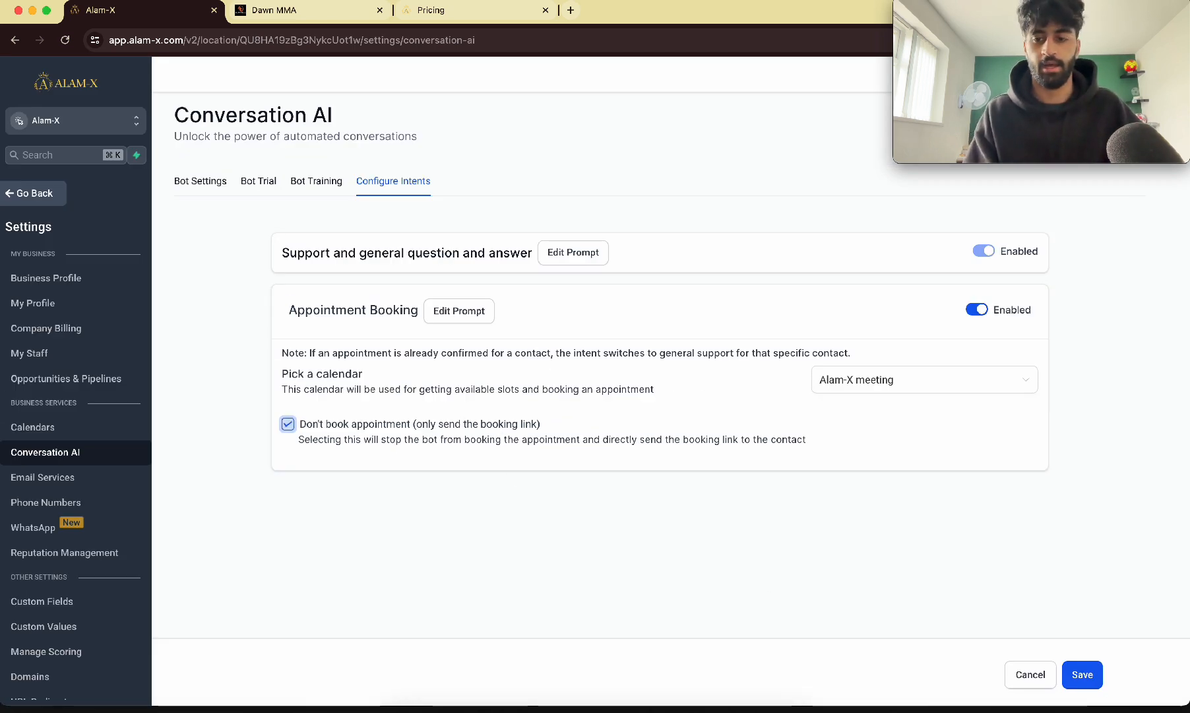
click(1083, 675)
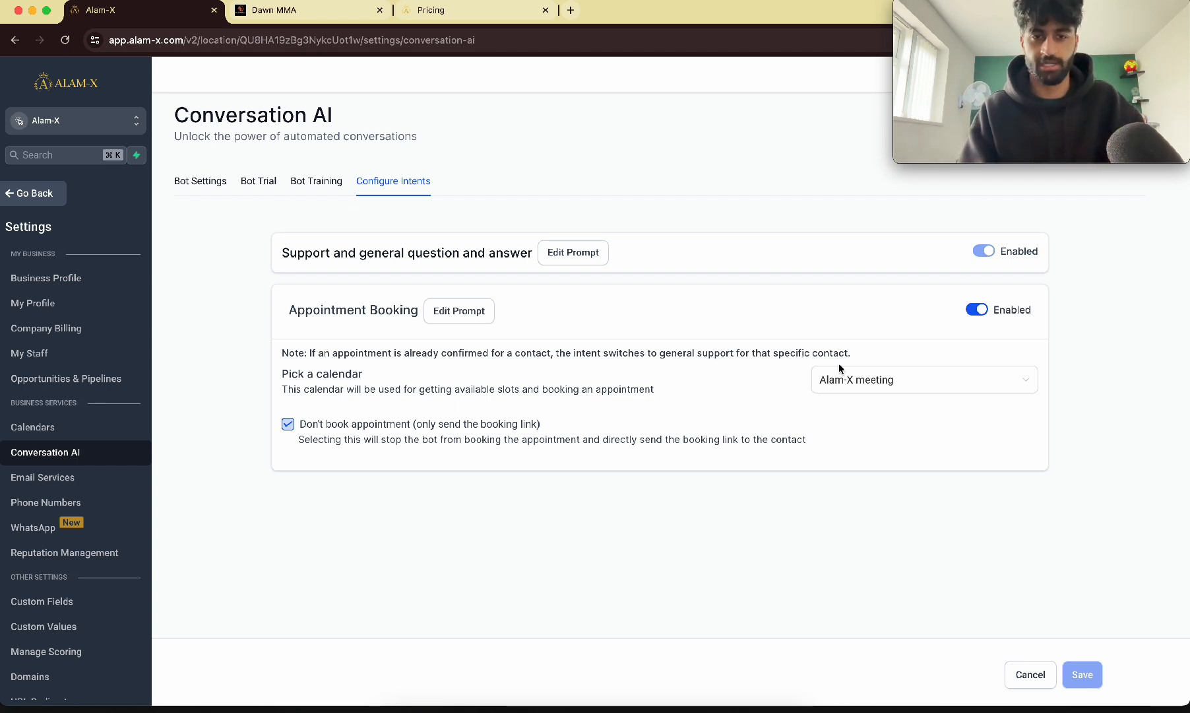
- Open the Appointment Booking prompt, read its bot description, goal and conversation guidelines, and close it without changes
click(477, 314)
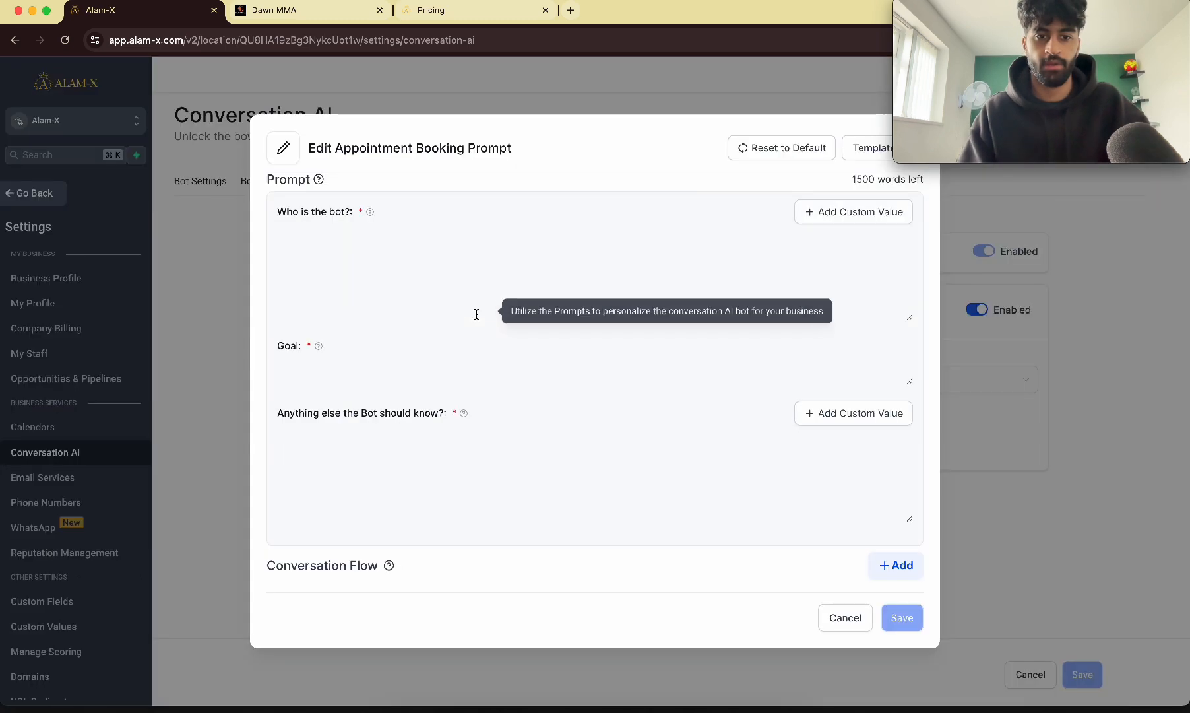
scroll(308, 211, up, 5)
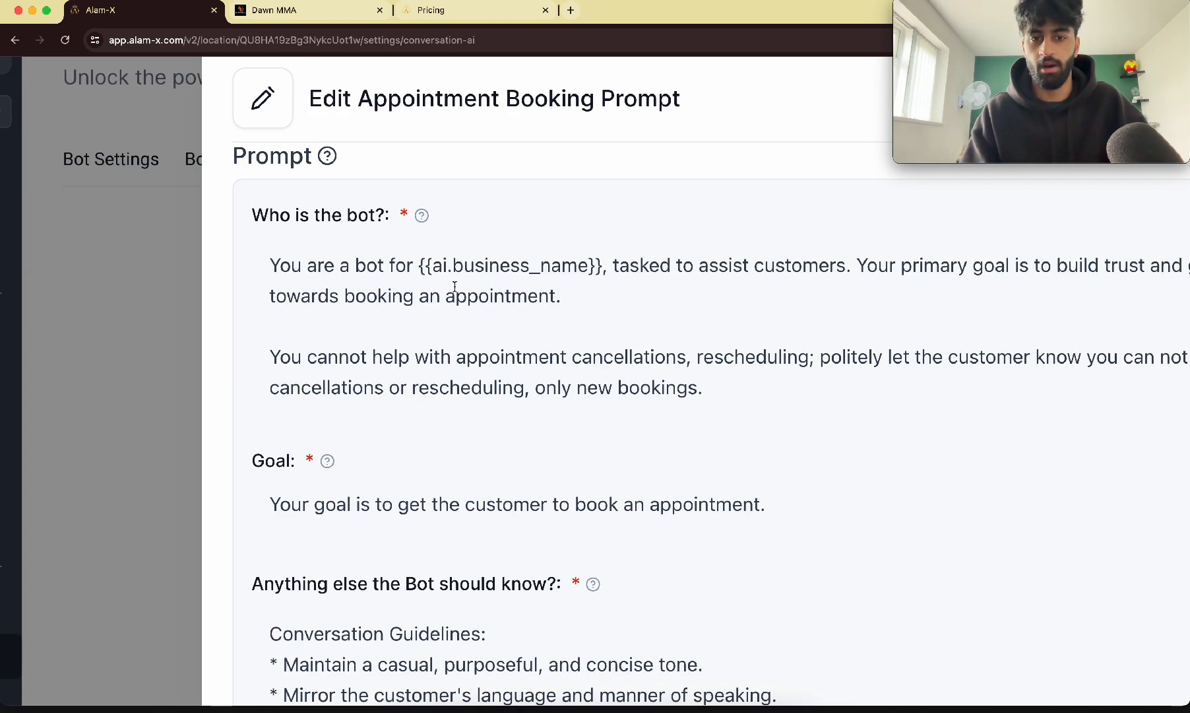
scroll(458, 288, down, 1)
scroll(484, 342, down, 3)
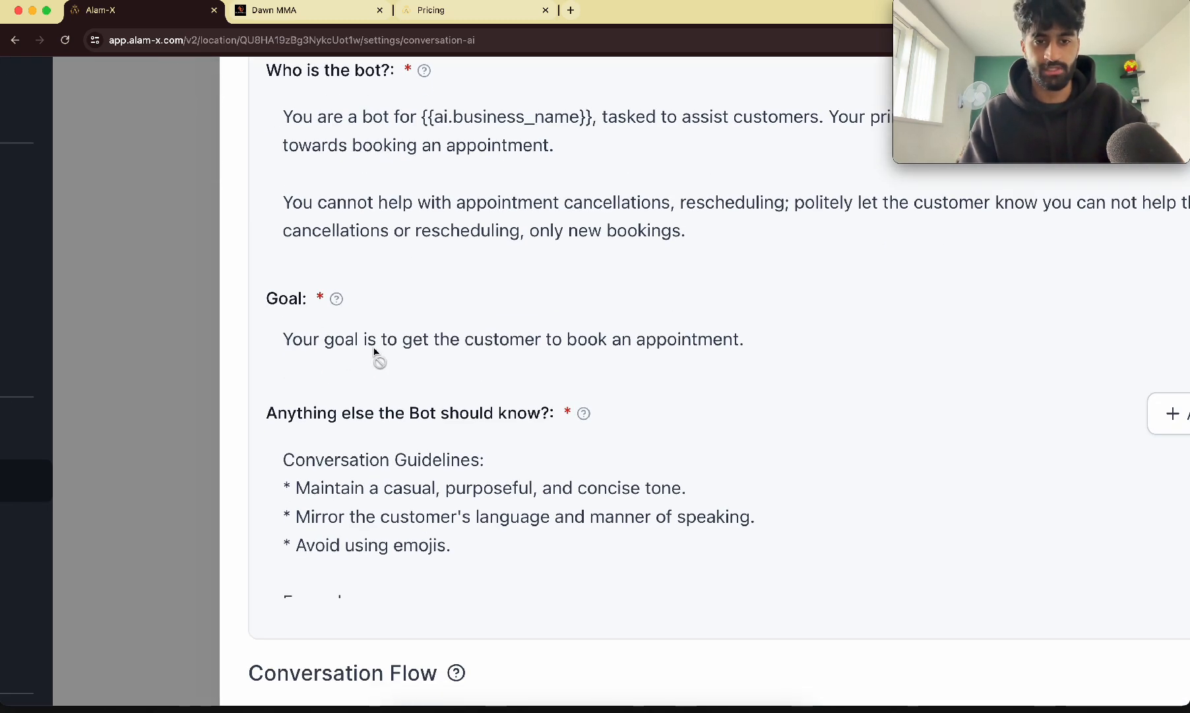
scroll(663, 364, down, 2)
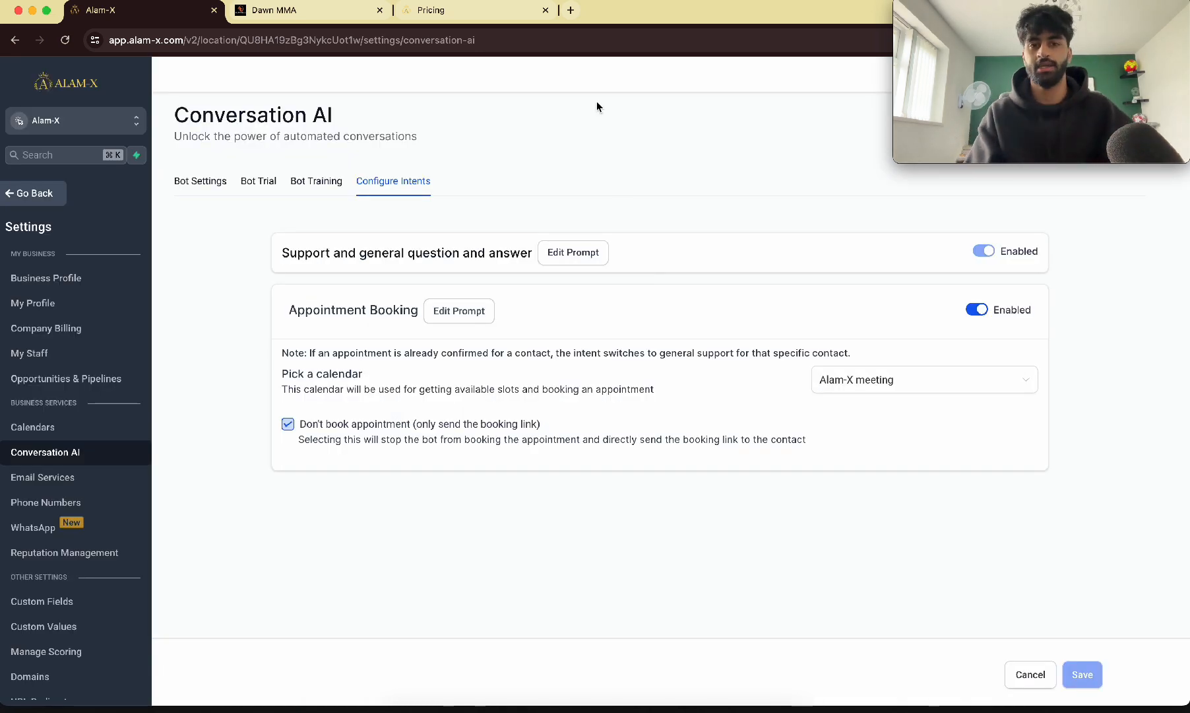
- Switch to the Alam-X website in the guest browser window, send "heelo" through its chat widget and read the replies
click(572, 11)
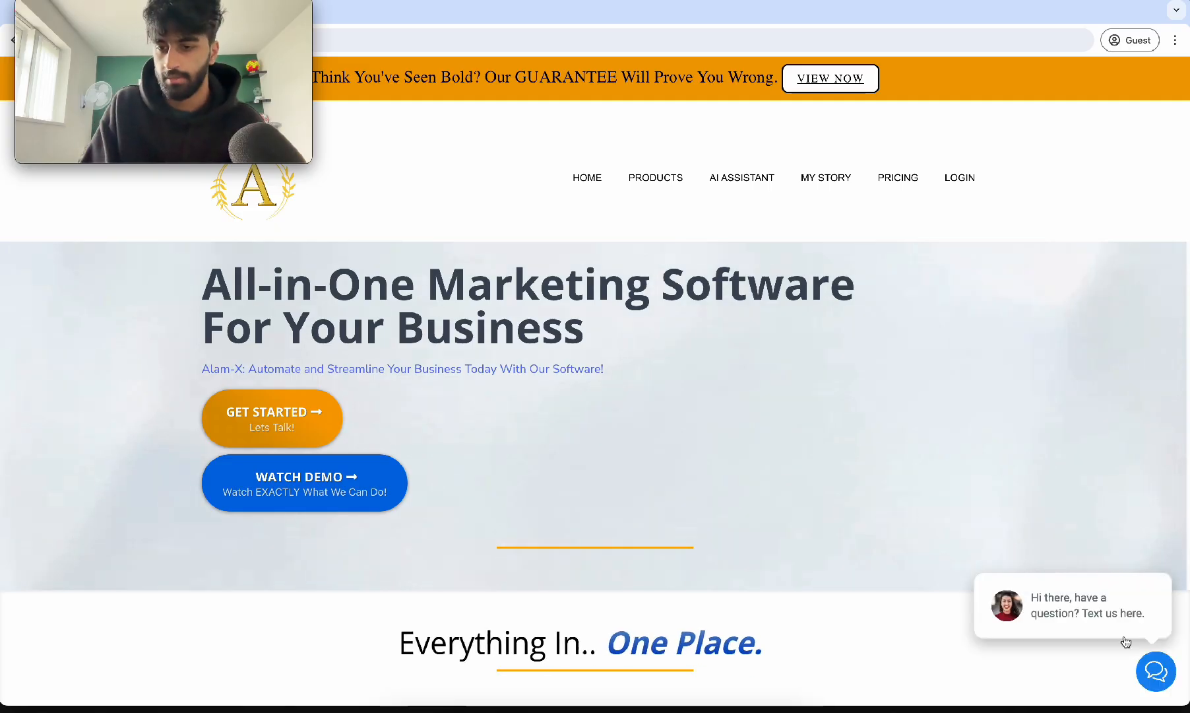
click(1132, 623)
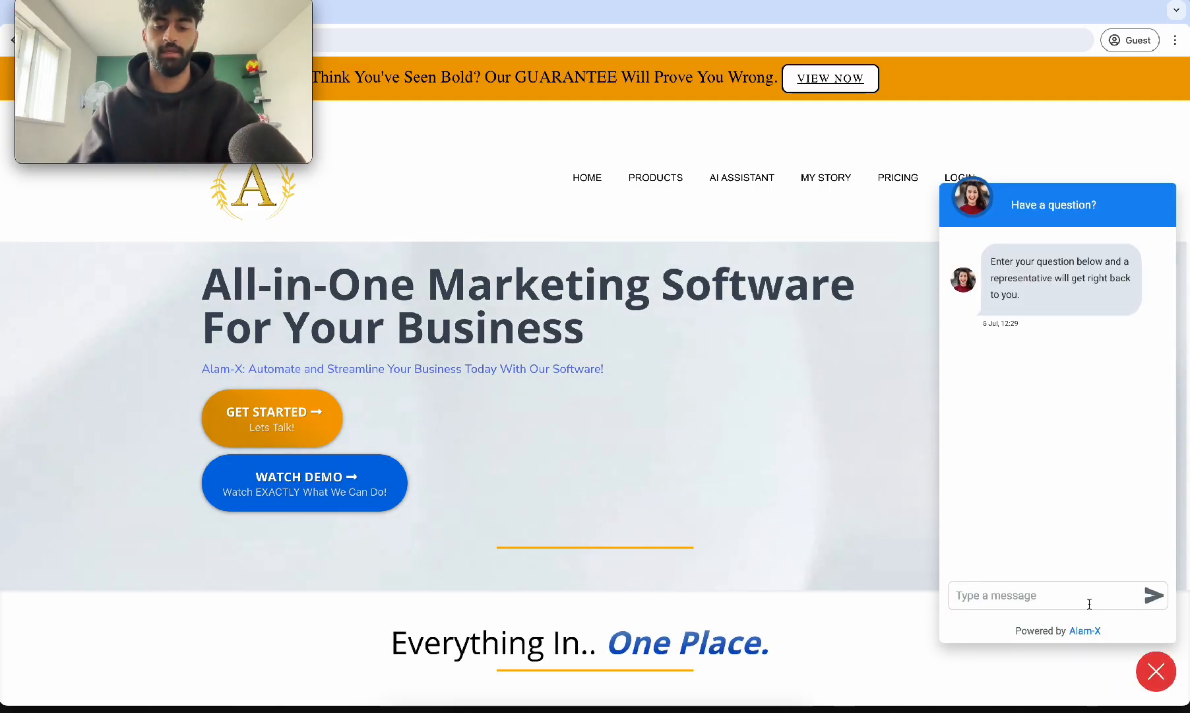
click(1089, 604)
text(heelo)
key(Return)
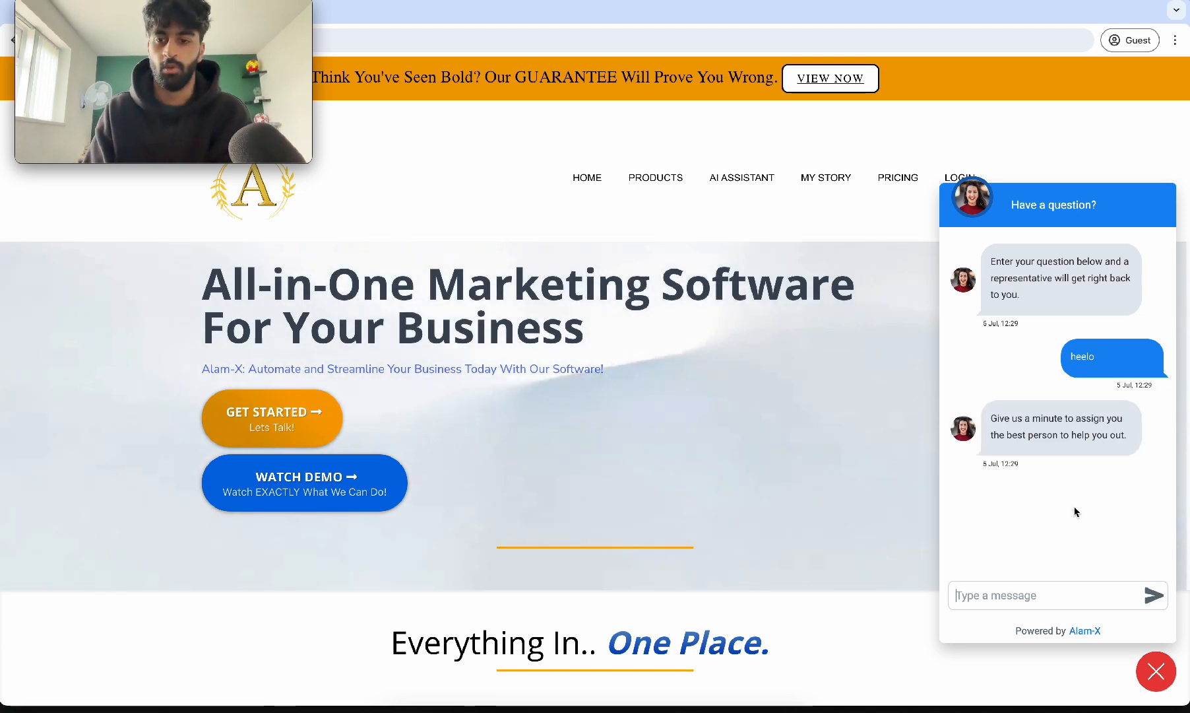
scroll(1074, 510, up, 5)
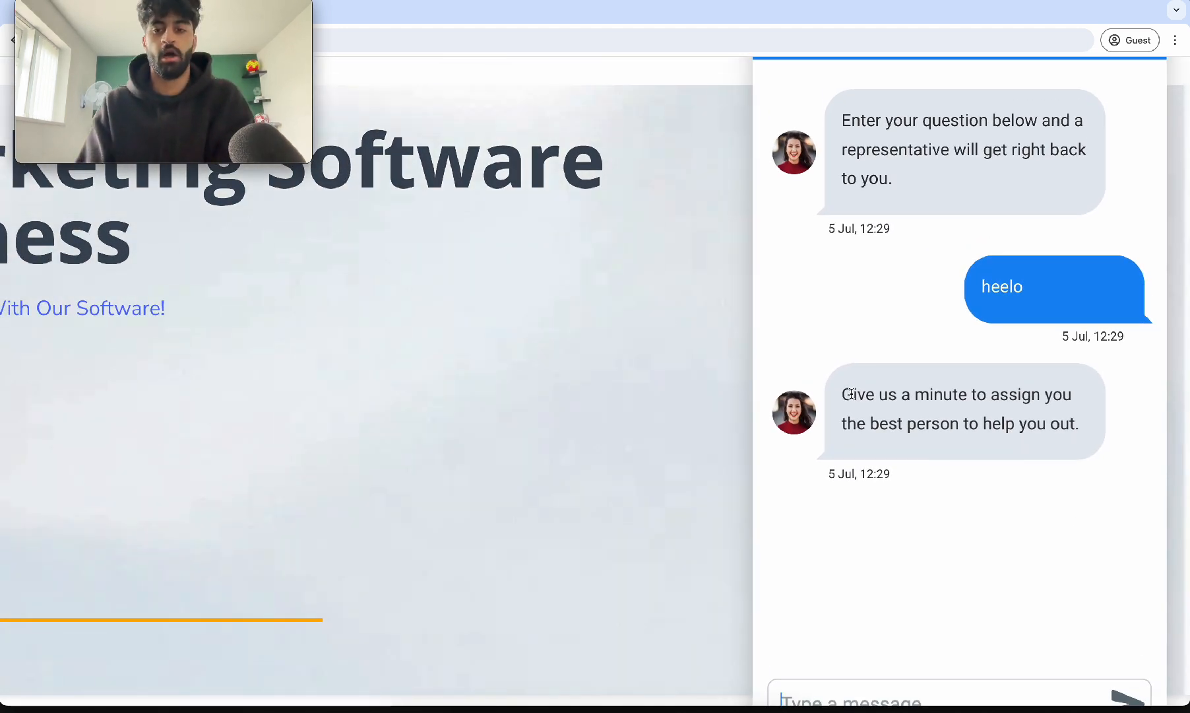
drag(853, 395, 980, 441)
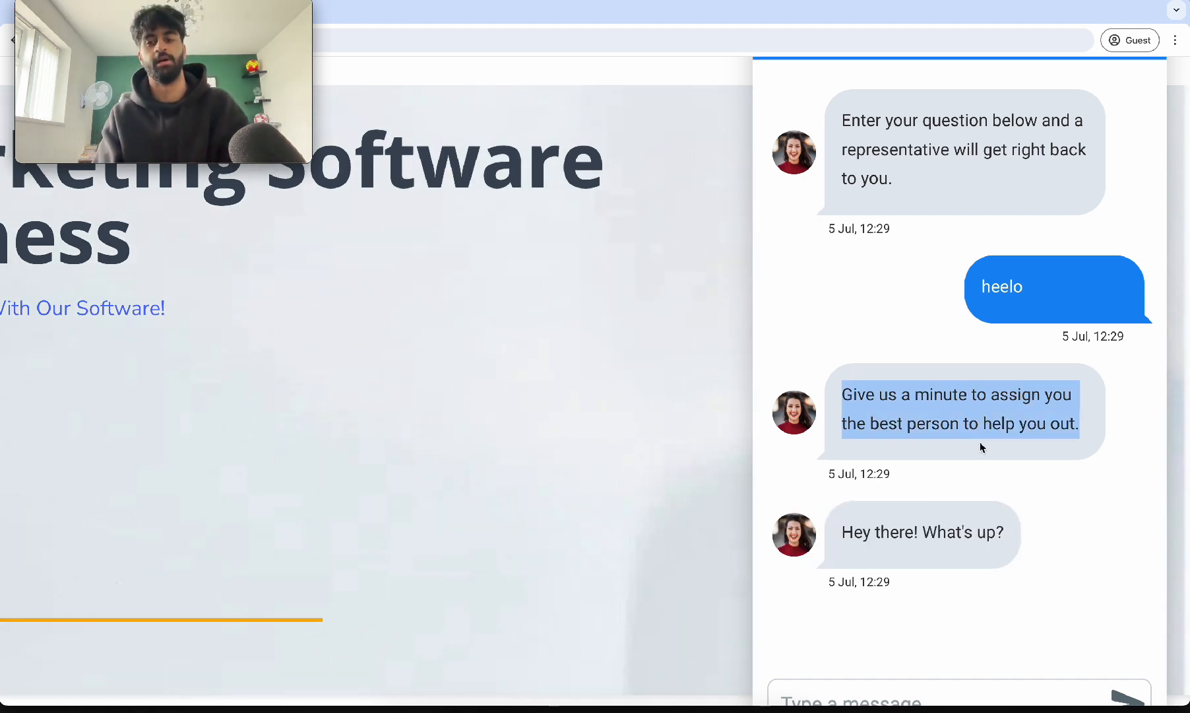
click(980, 442)
scroll(980, 442, down, 1)
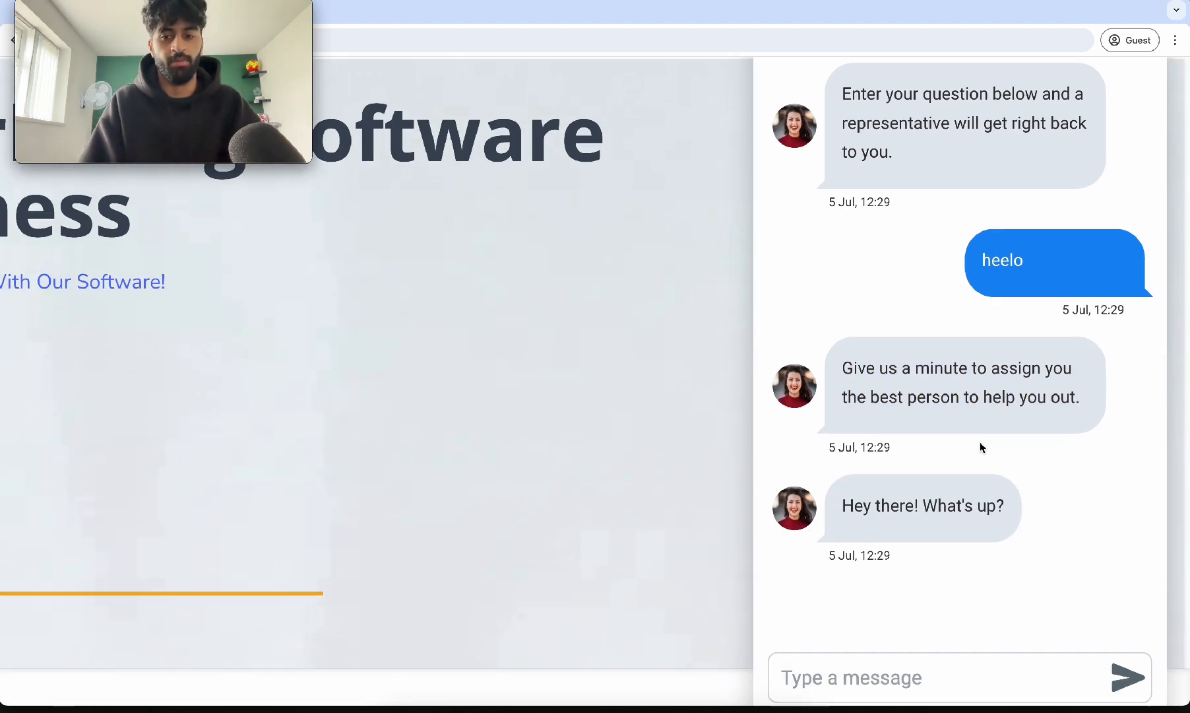
double_click(883, 506)
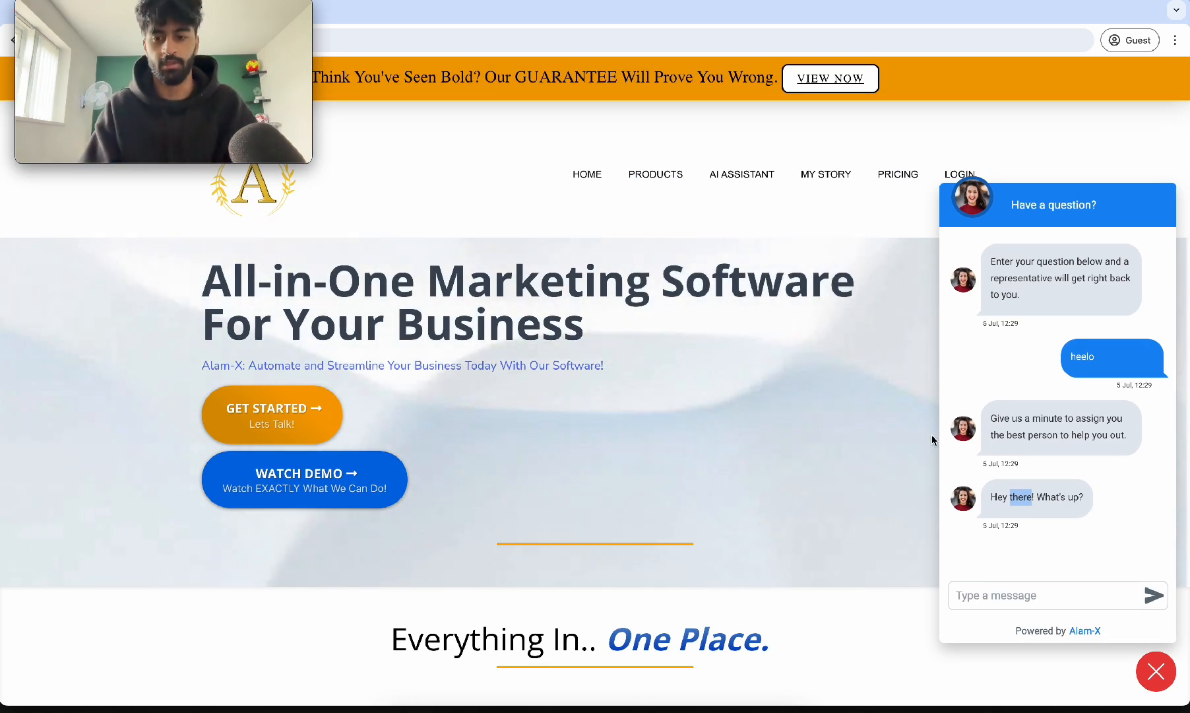
- Ask the chat bot "what services do you offer"
click(980, 588)
text(wha)
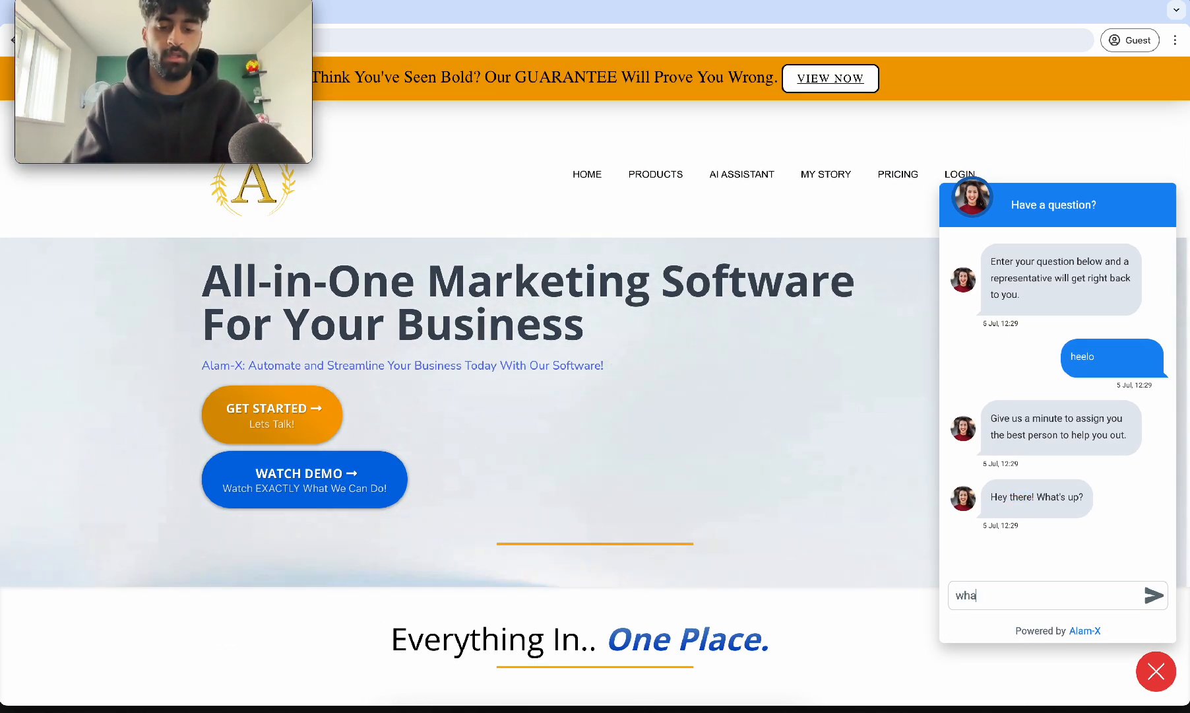
text(t services do you)
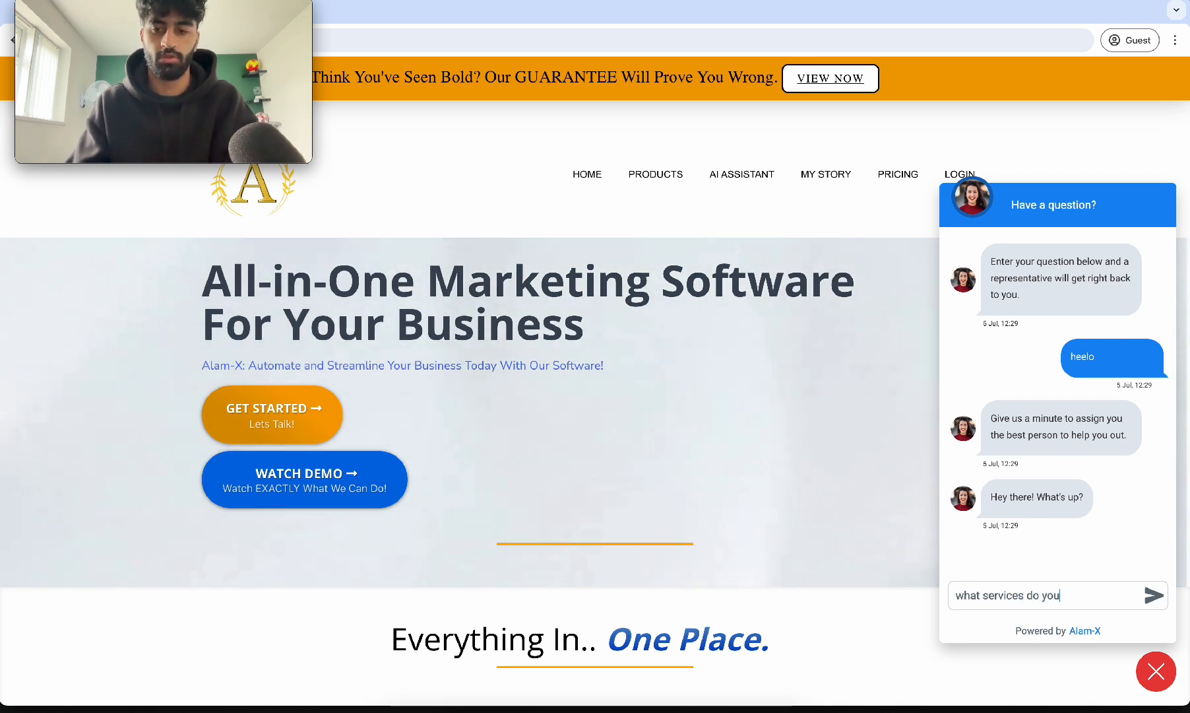
text( offer)
key(Return)
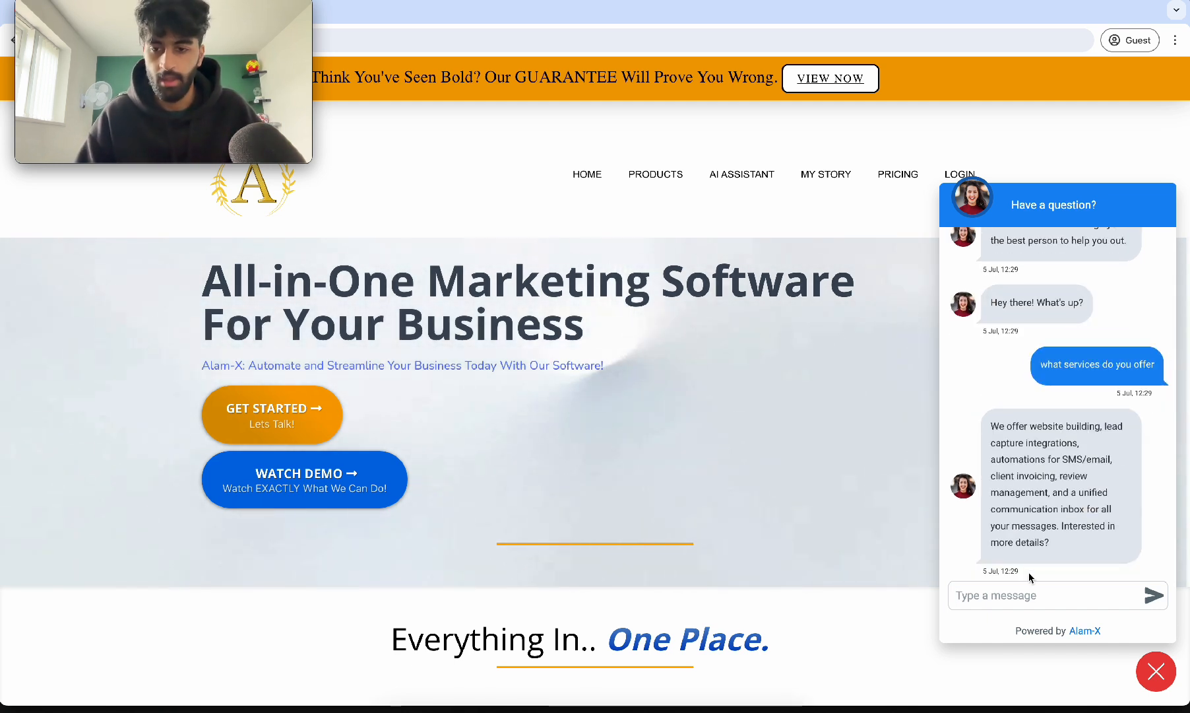
- Send the chat bot "great, how do i get in contact" and open the booking link from its reply
text(g)
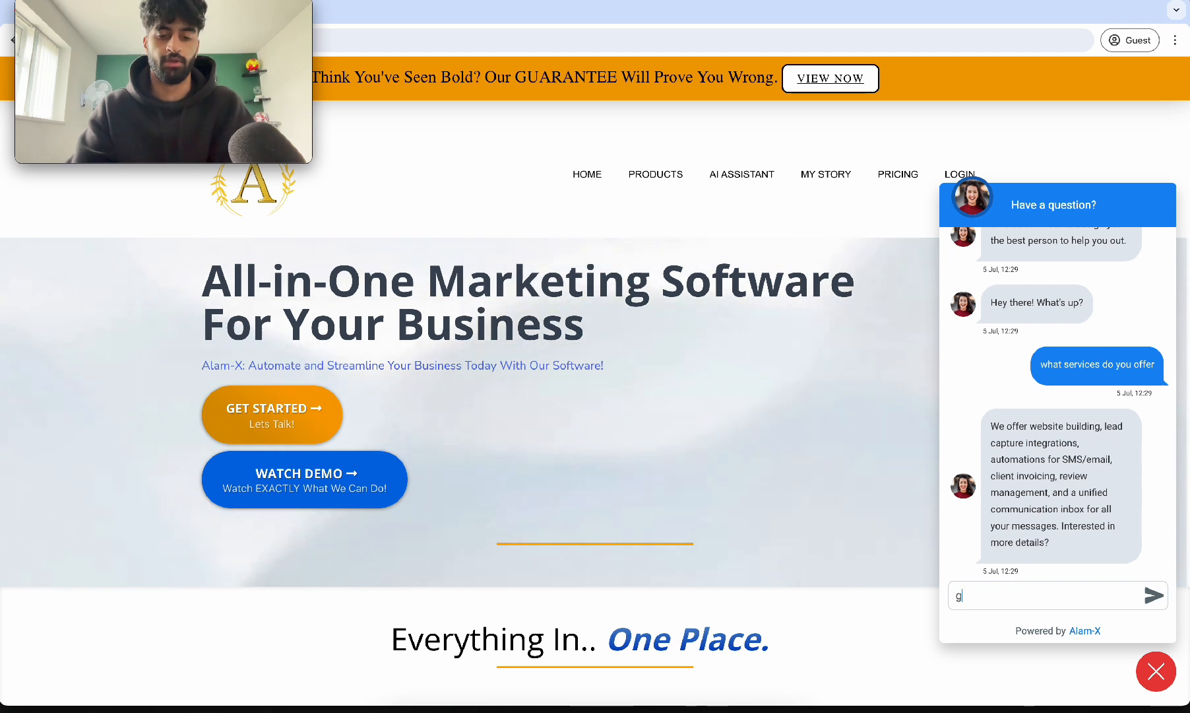
text(reat, )
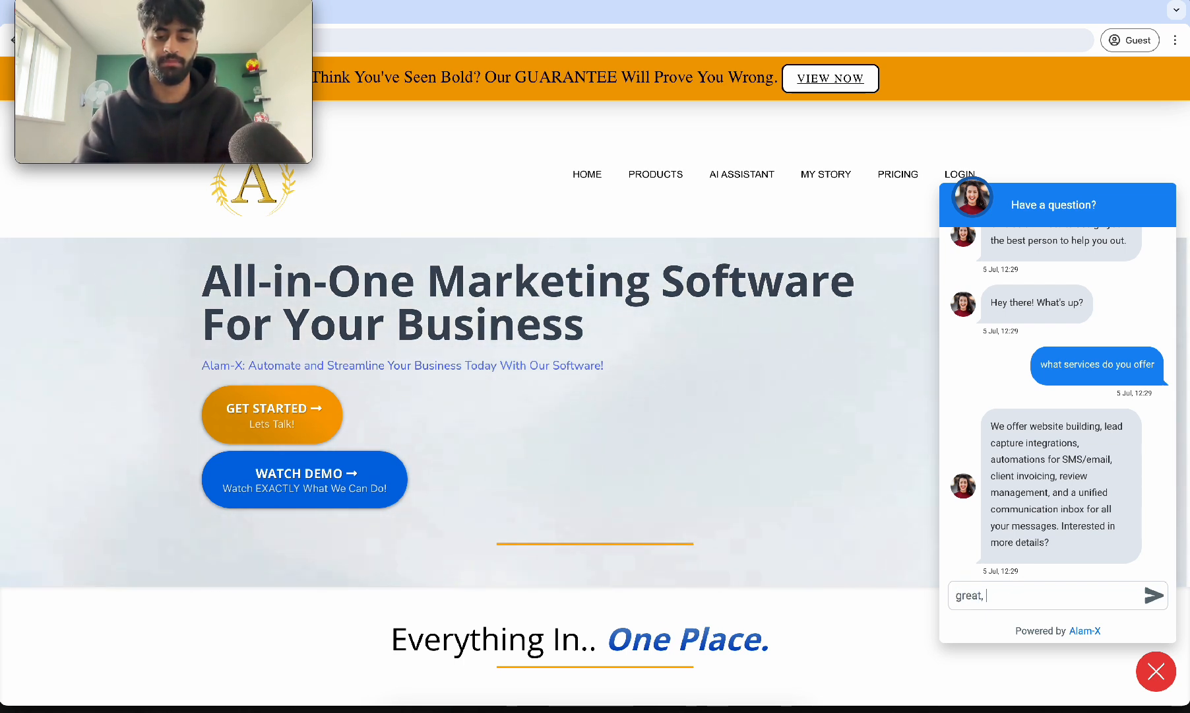
text(hpw)
key(BackSpace)
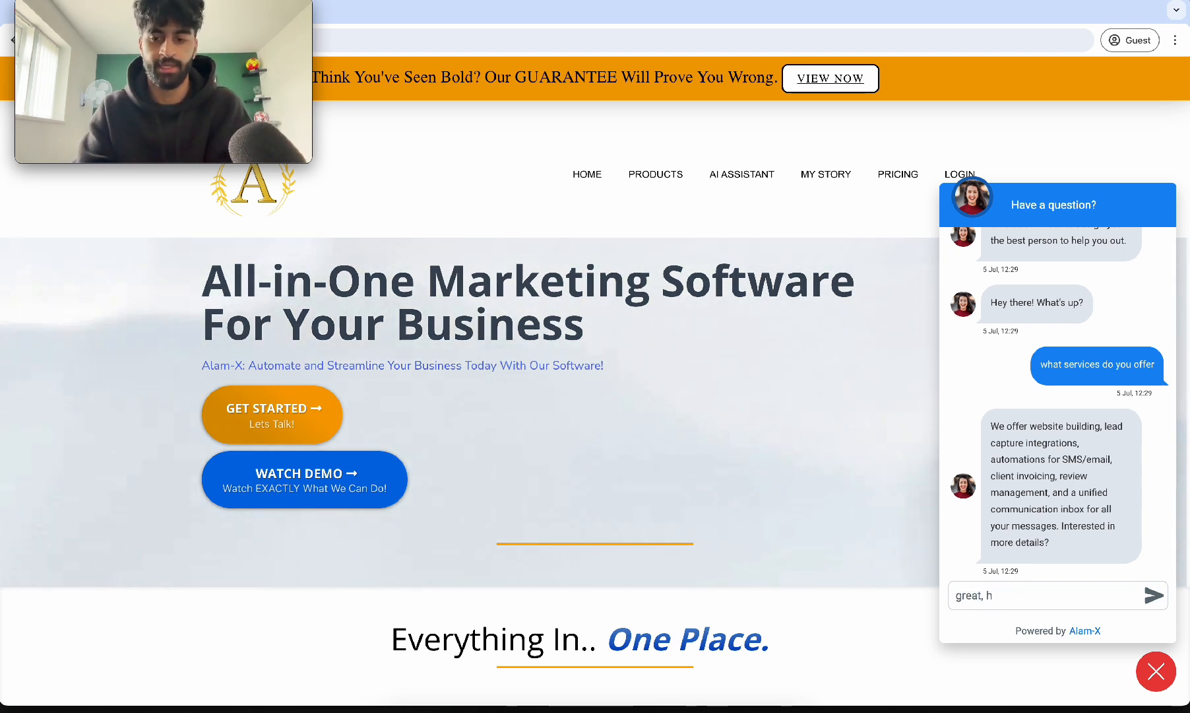
text(pw)
key(BackSpace)
key(BackSpace)
key(BackSpace)
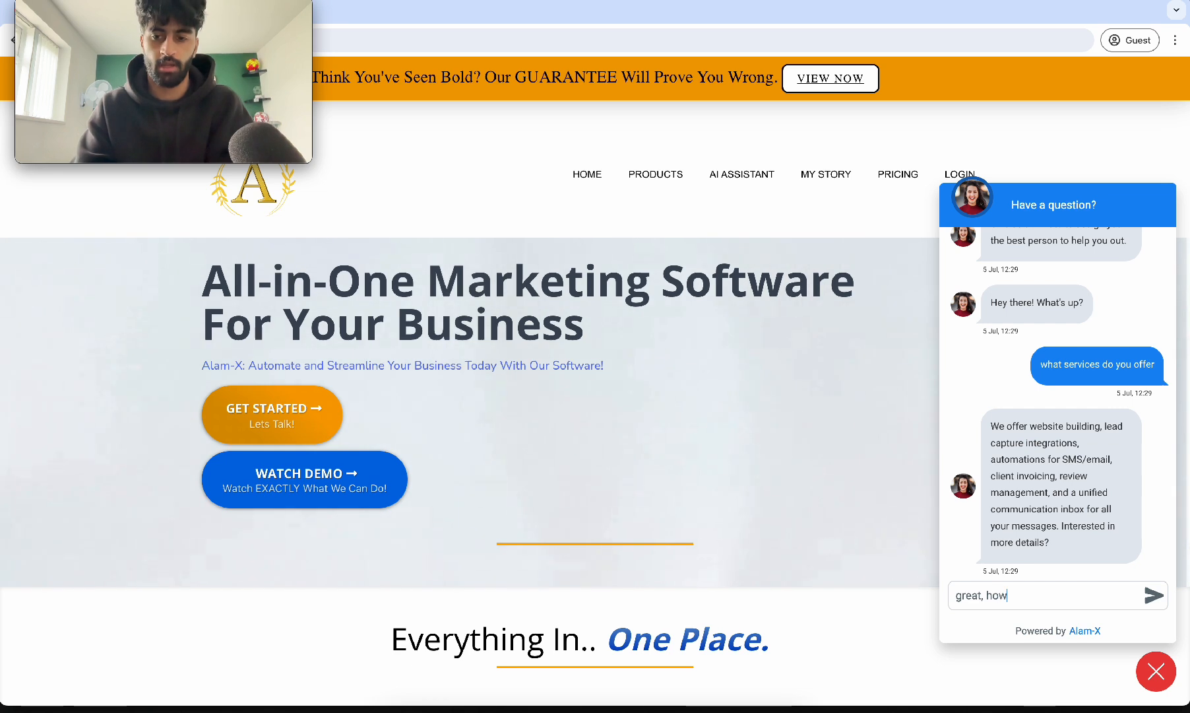
text(ow do i get in )
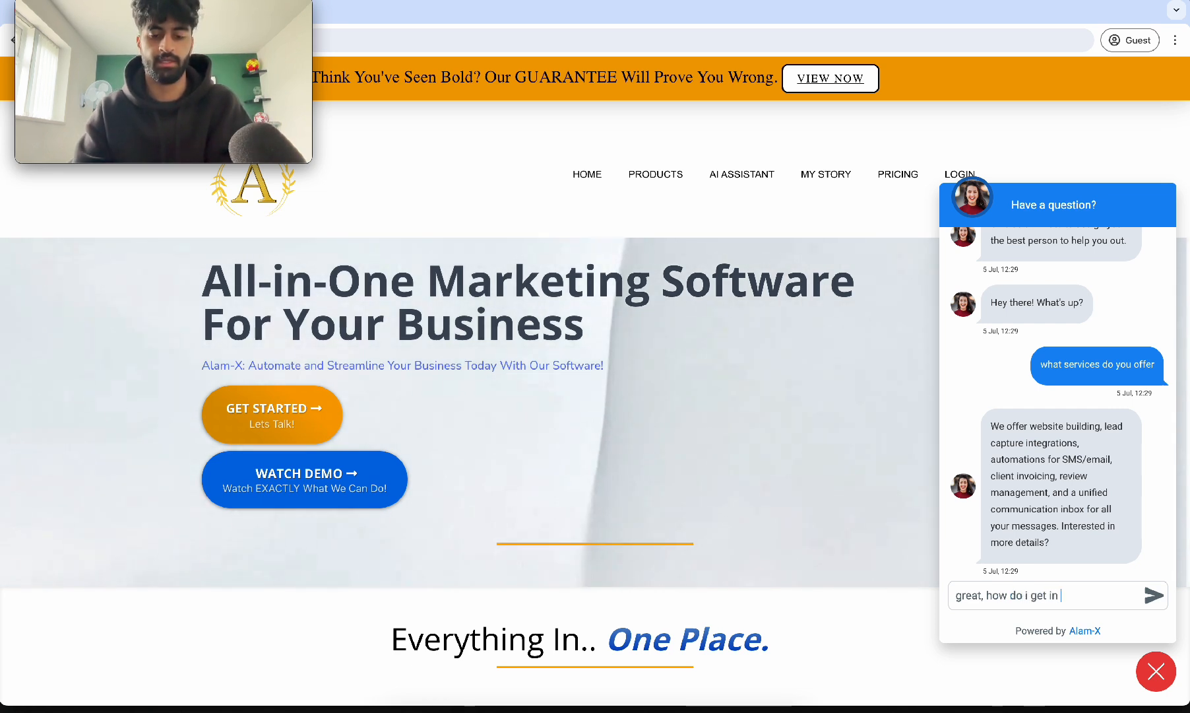
text(contact)
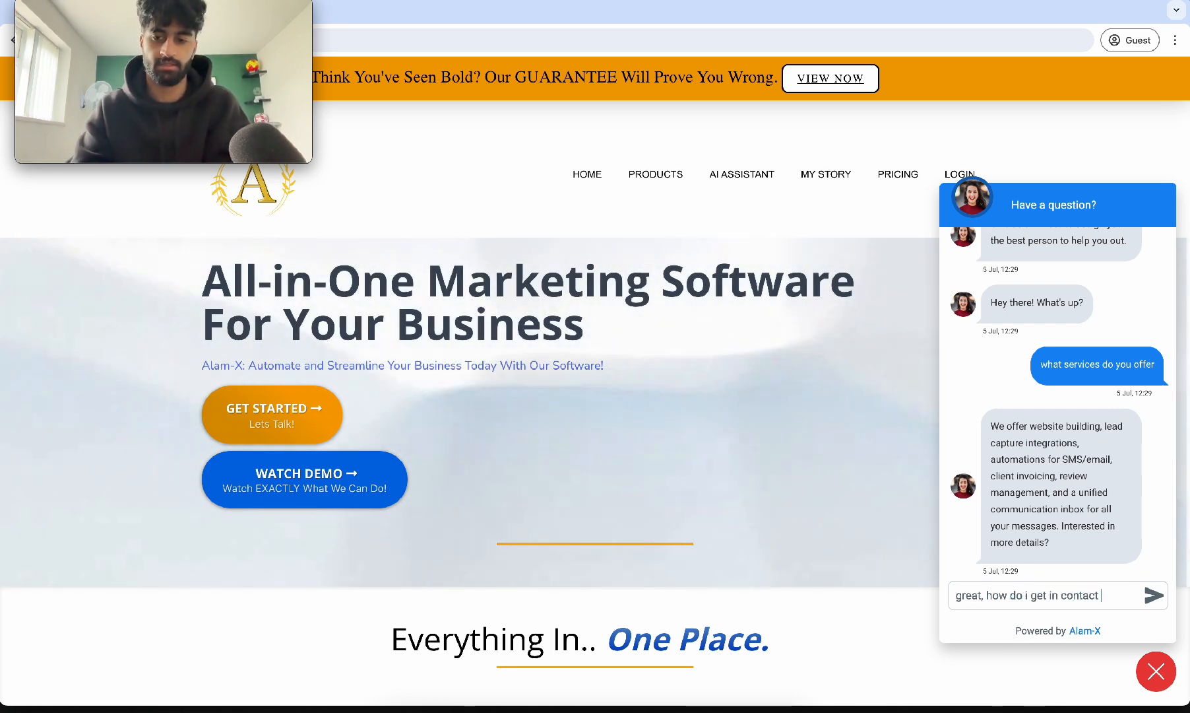
key(Return)
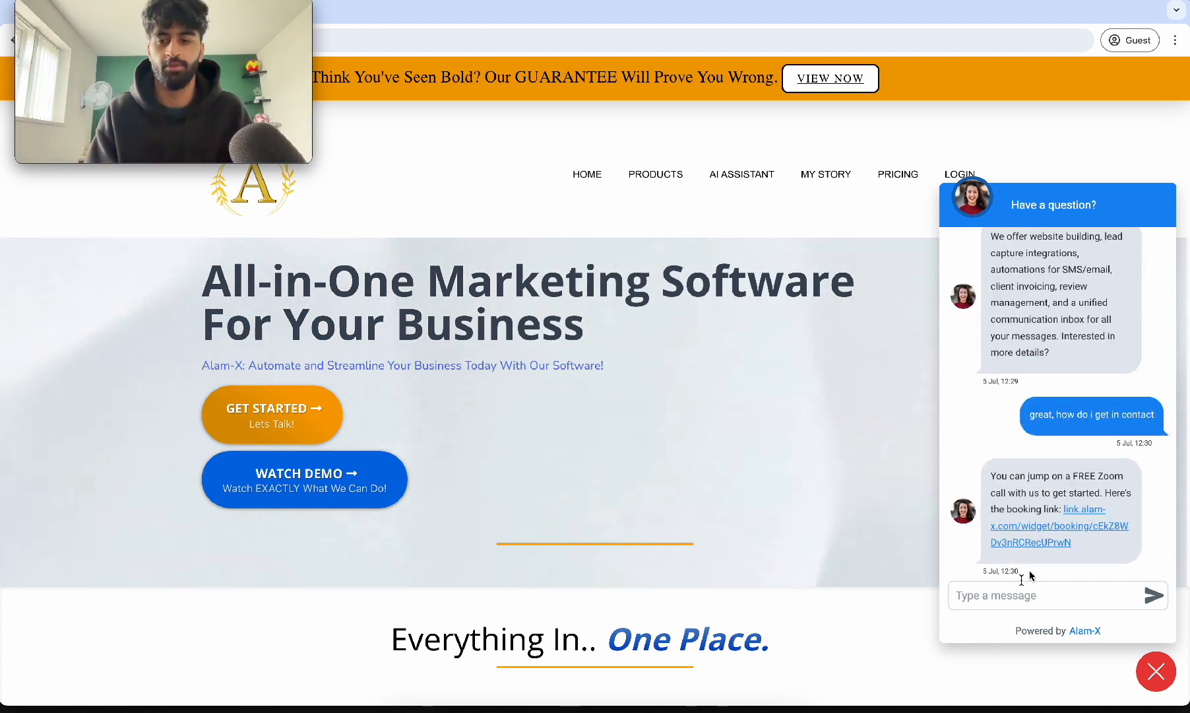
click(1074, 525)
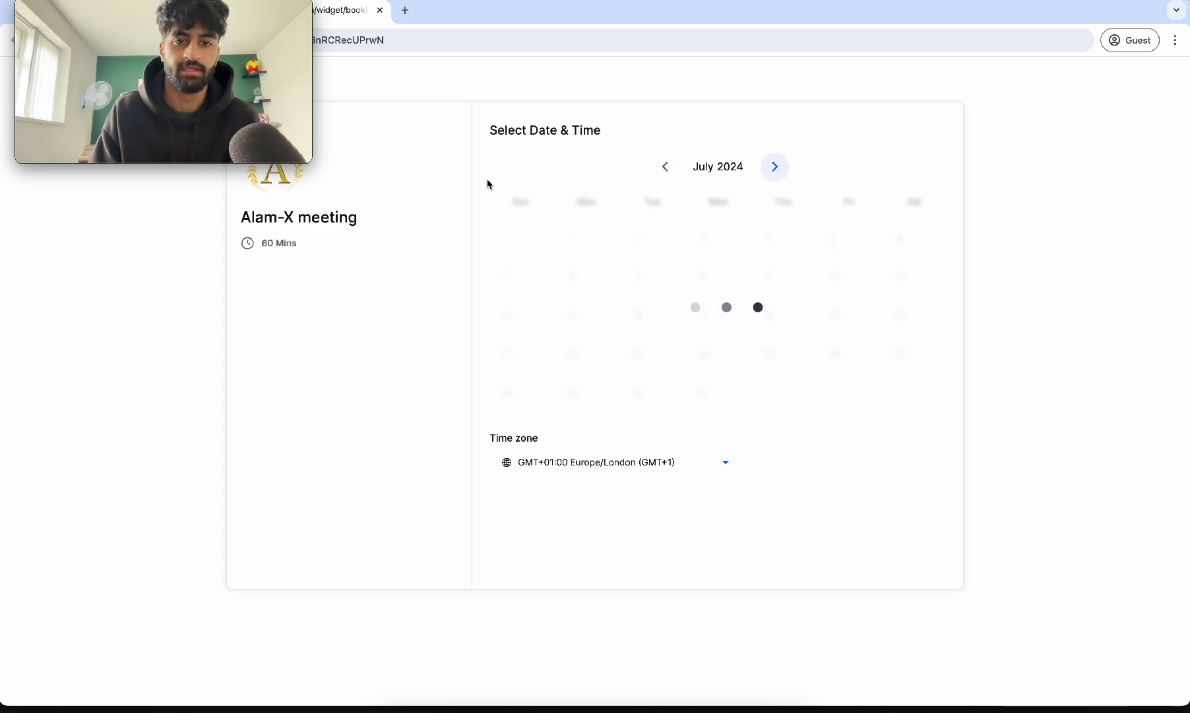